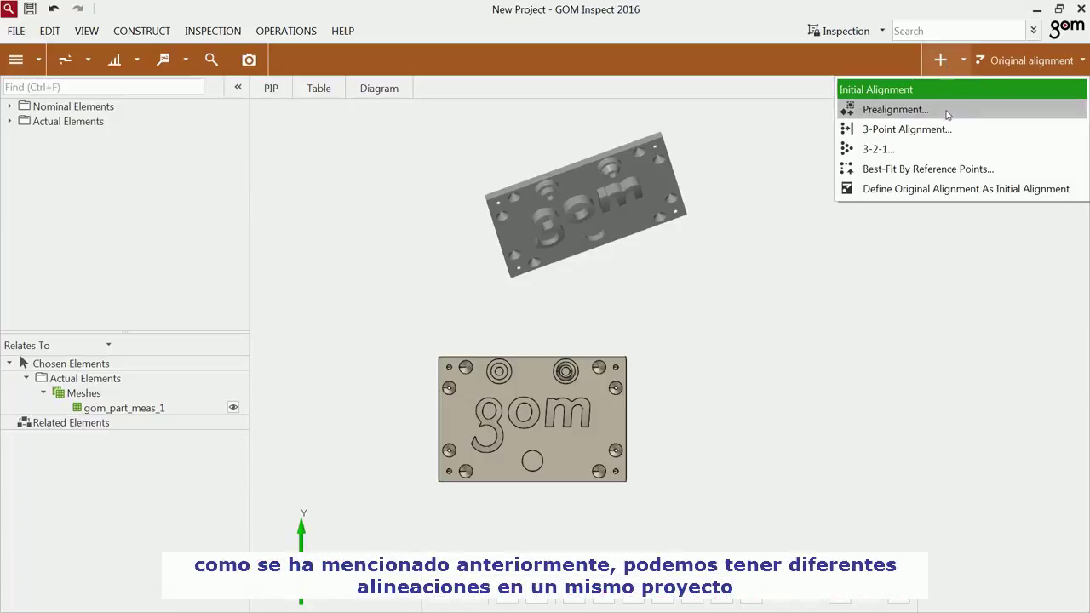
Step: Prealign the scan onto the CAD with default settings, creating Prealignment 1 (0.0741 mm deviation)
click(894, 109)
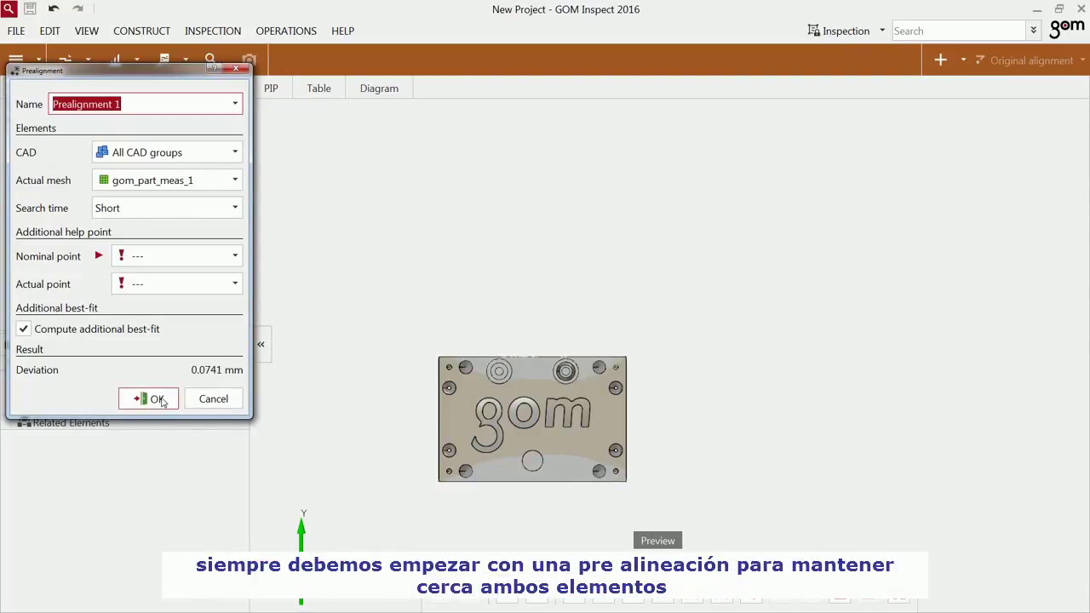
click(158, 399)
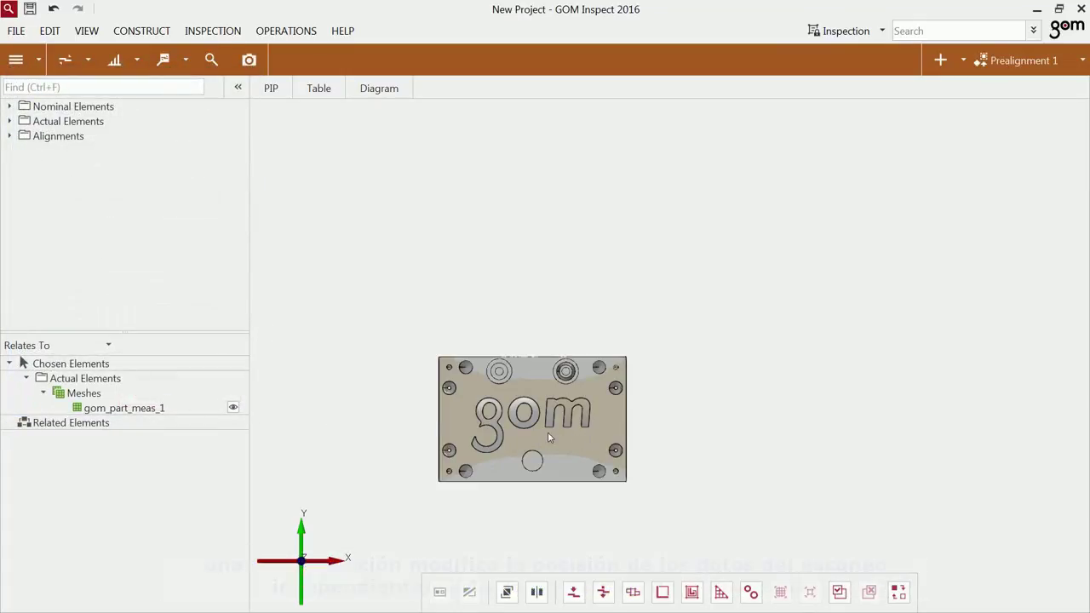
scroll(547, 431, up, 3)
right_drag(548, 432, 642, 363)
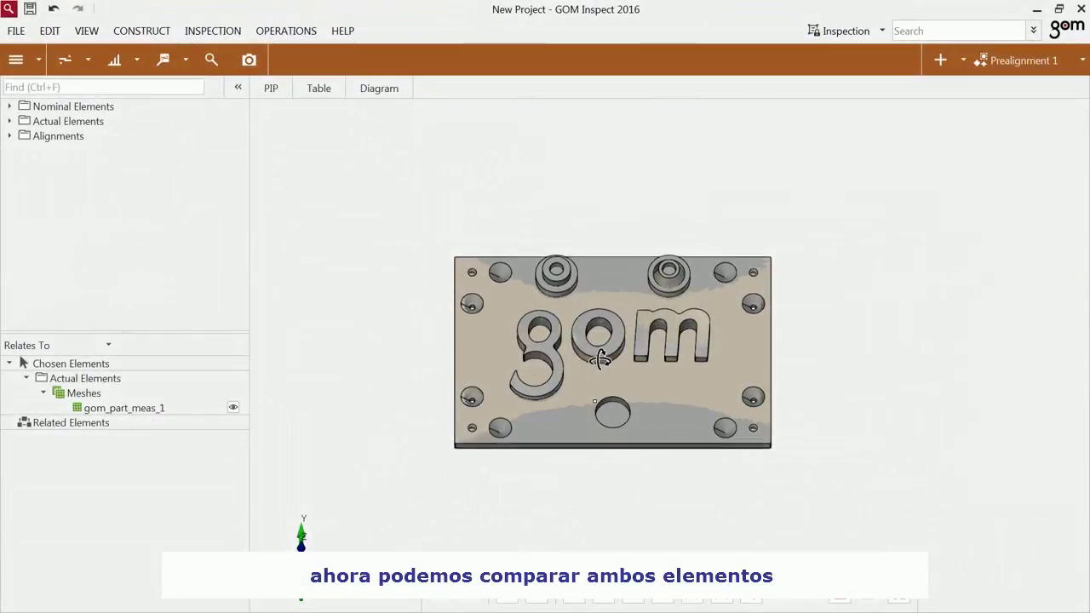
Step: Zoom in and begin a Surface Comparison On CAD with ±0.1 mm tolerances and 2 mm max distance
scroll(598, 358, up, 3)
scroll(597, 358, up, 2)
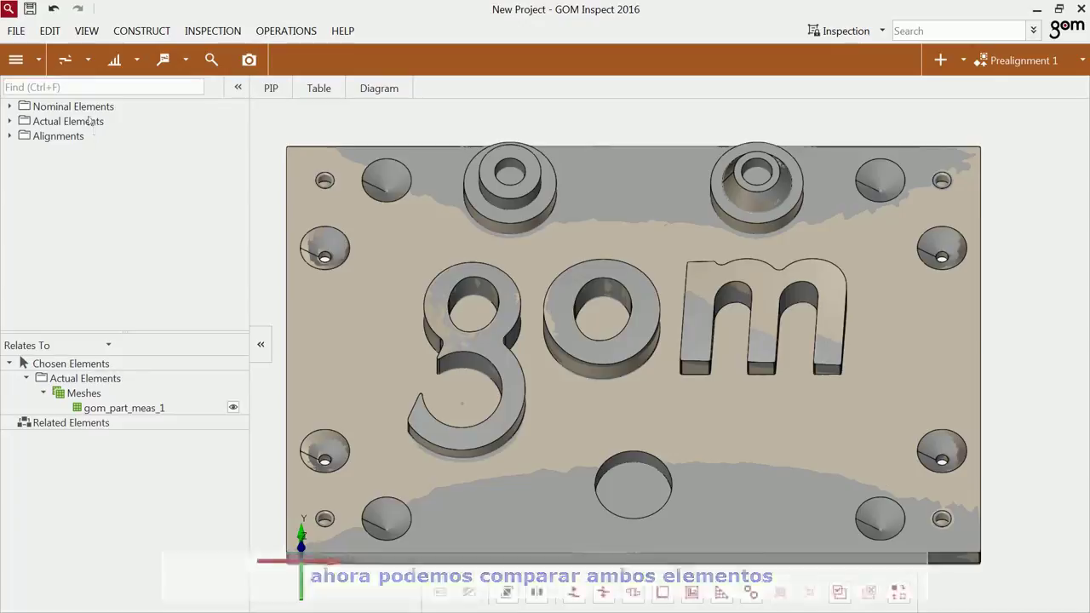
click(78, 60)
click(79, 90)
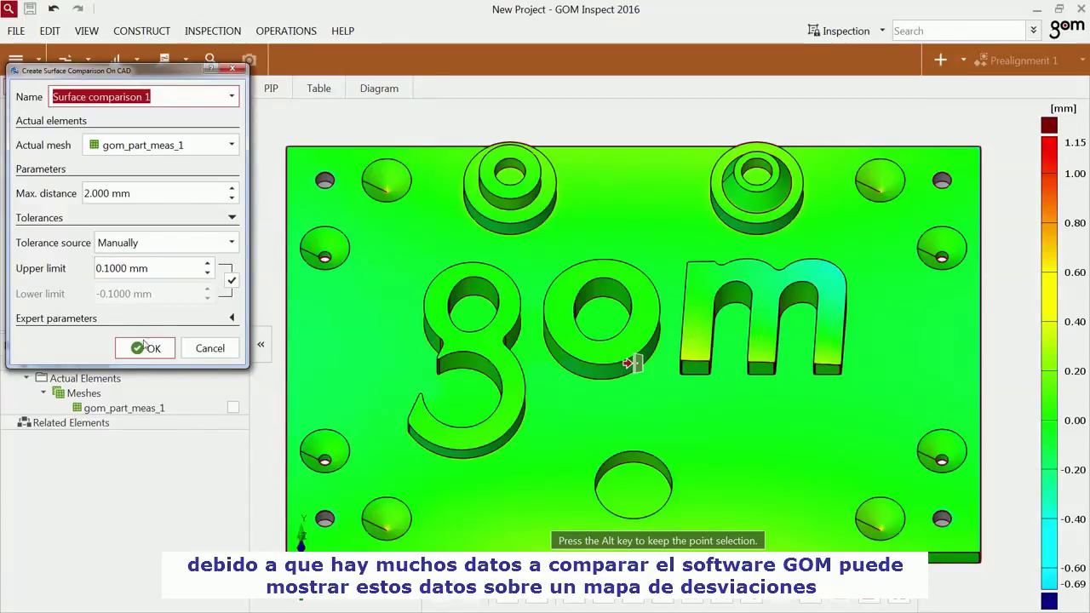
Step: Create Surface comparison 1 and limit its colour legend symmetrically to ±0.4 mm
click(152, 349)
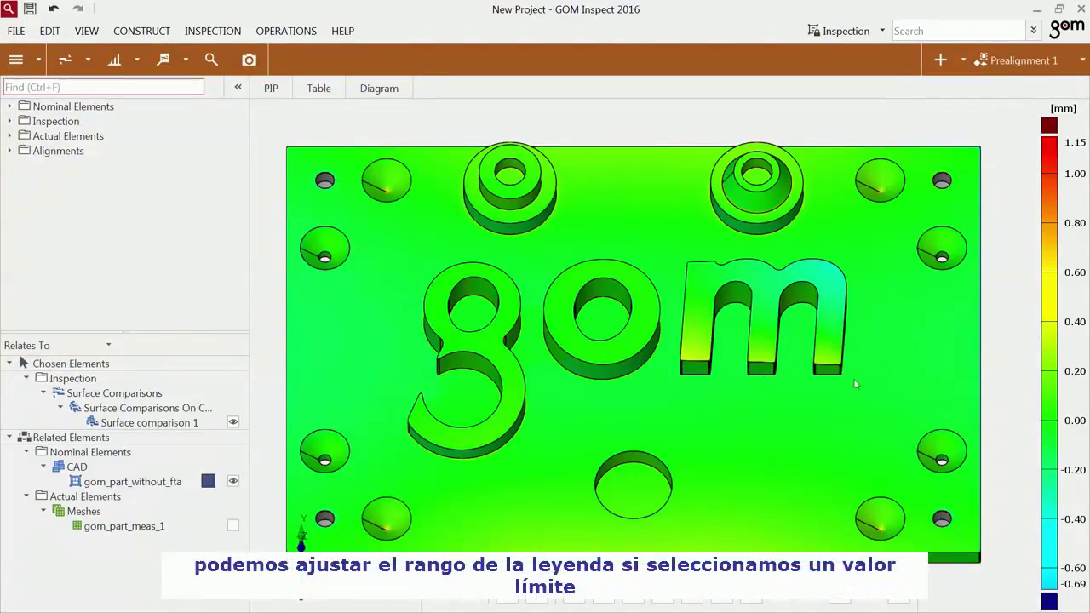
double_click(1069, 143)
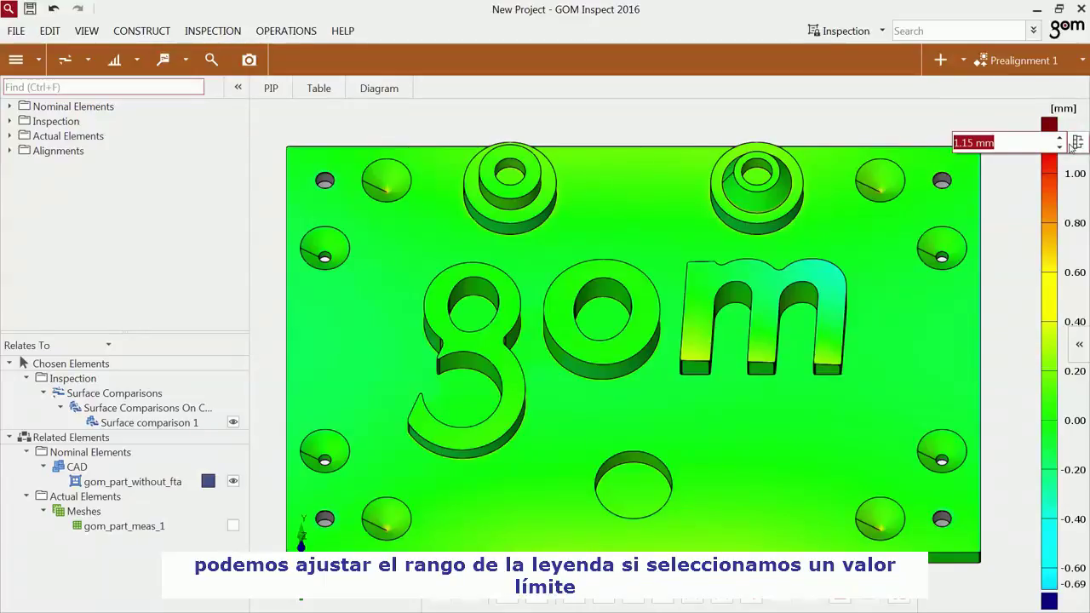
text(0.4)
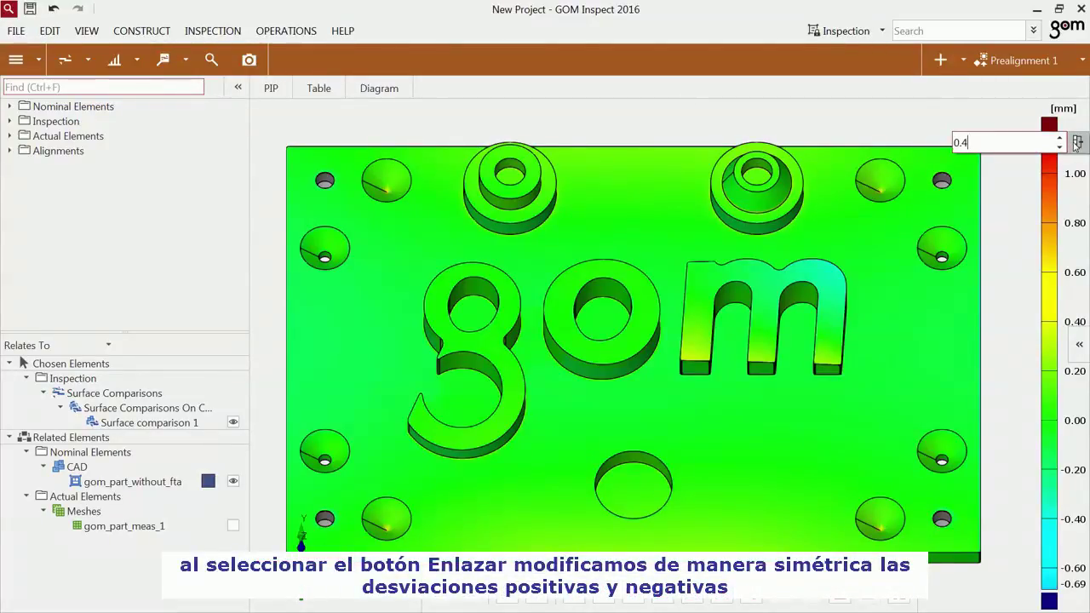
click(1077, 143)
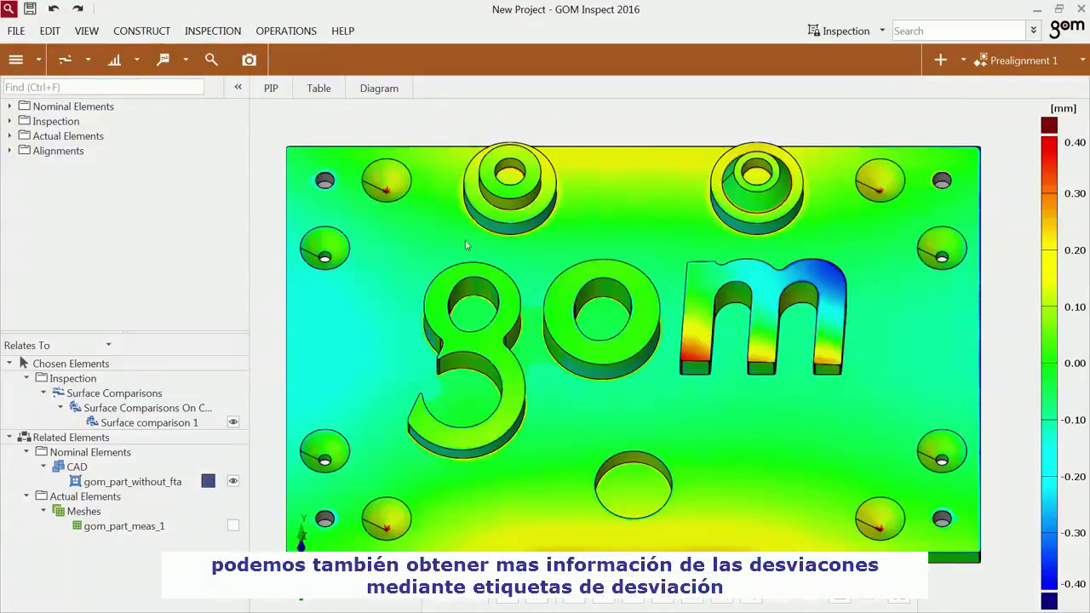
Step: Place four deviation labels on the 'm': +0.31, -0.17, -0.33 and +0.22
click(185, 63)
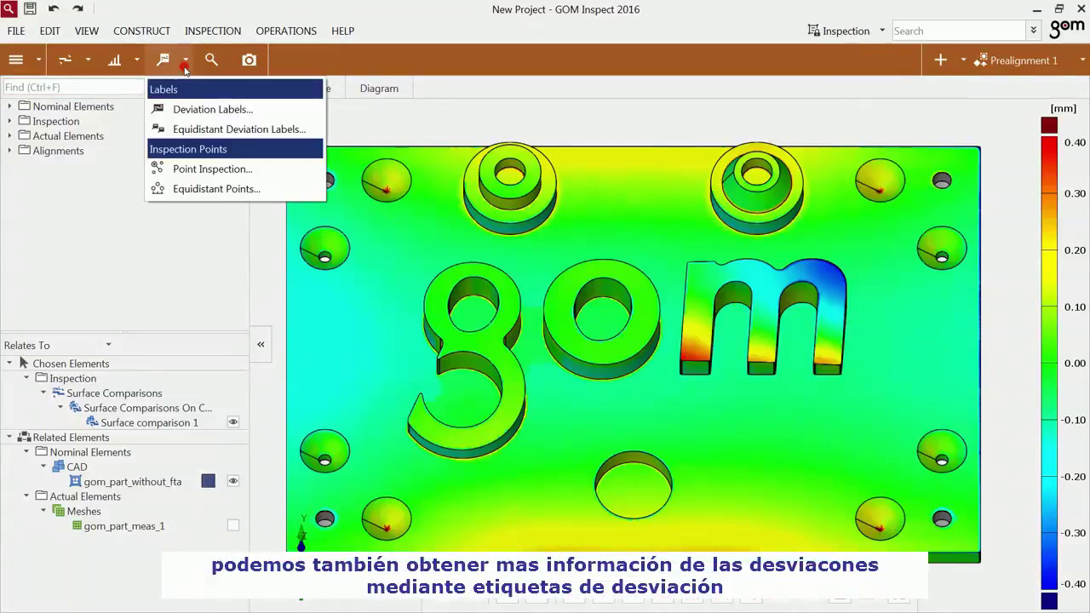
click(186, 110)
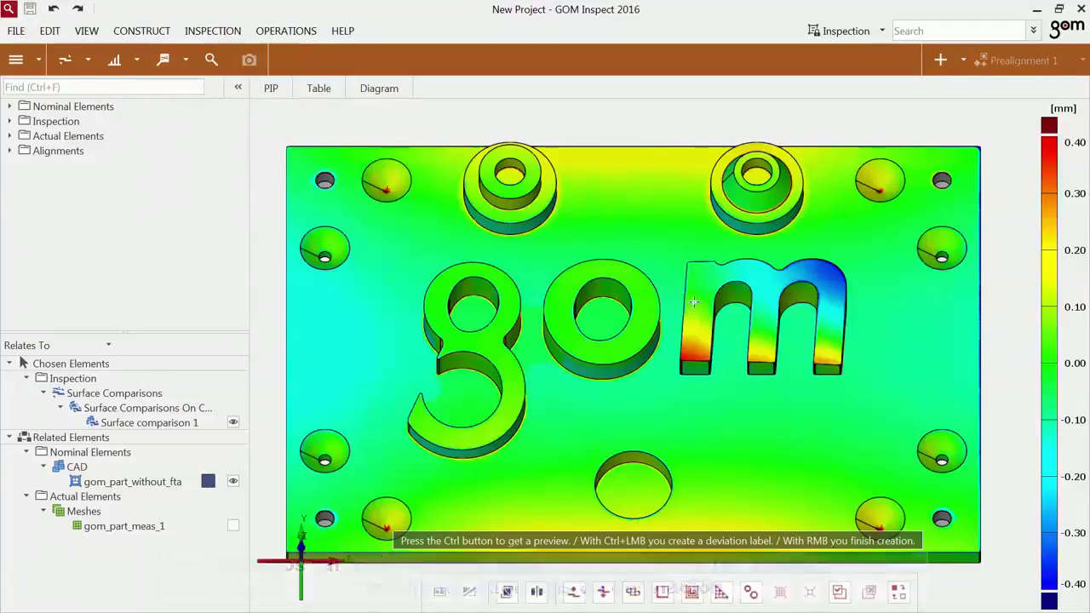
key(ctrl)
ctrl+click(695, 352)
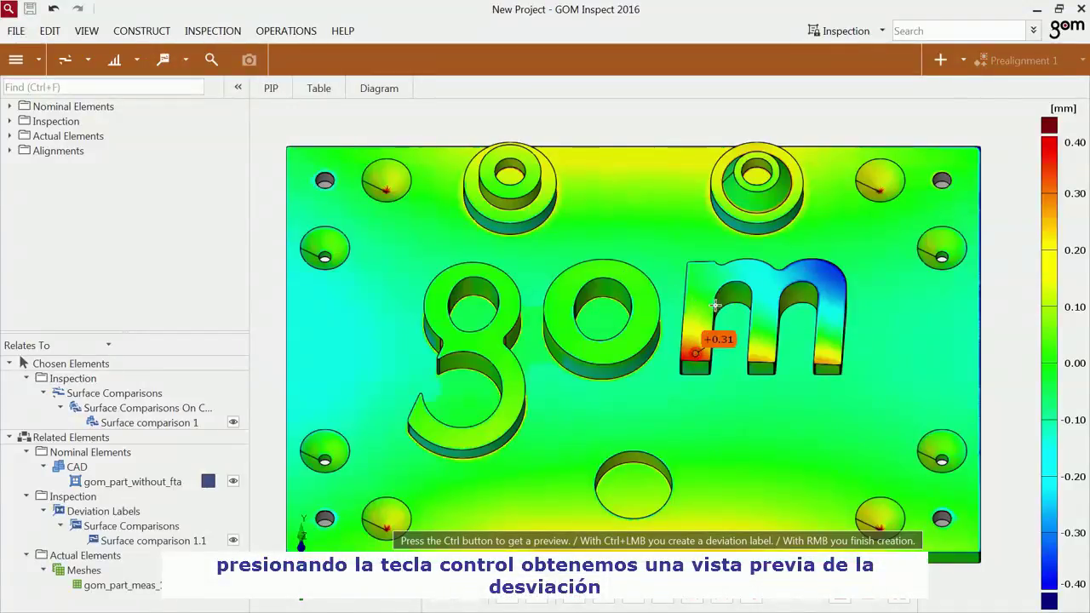
ctrl+click(757, 269)
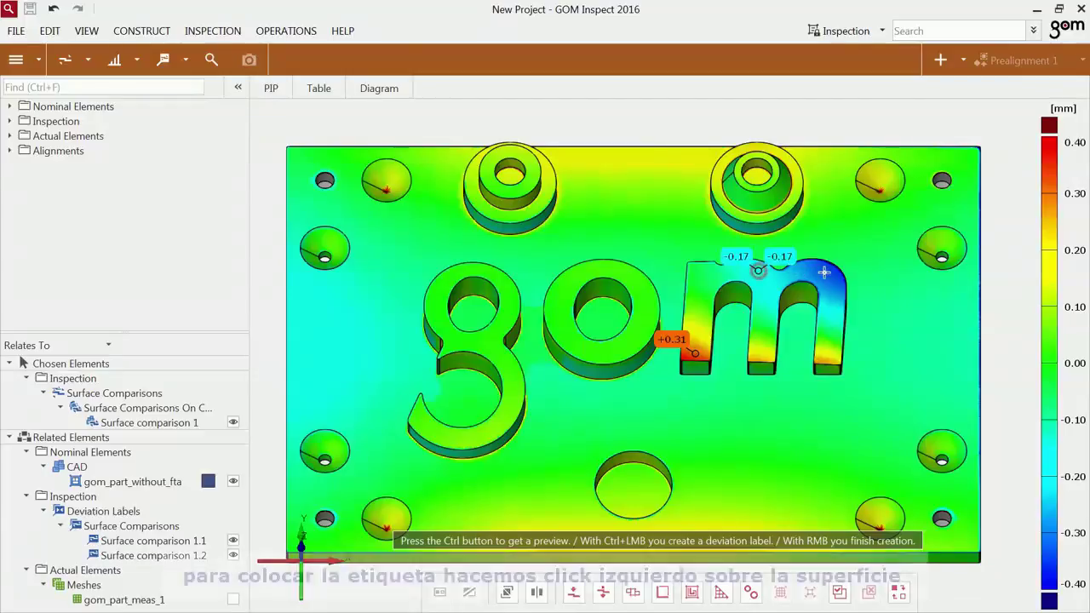
ctrl+click(826, 269)
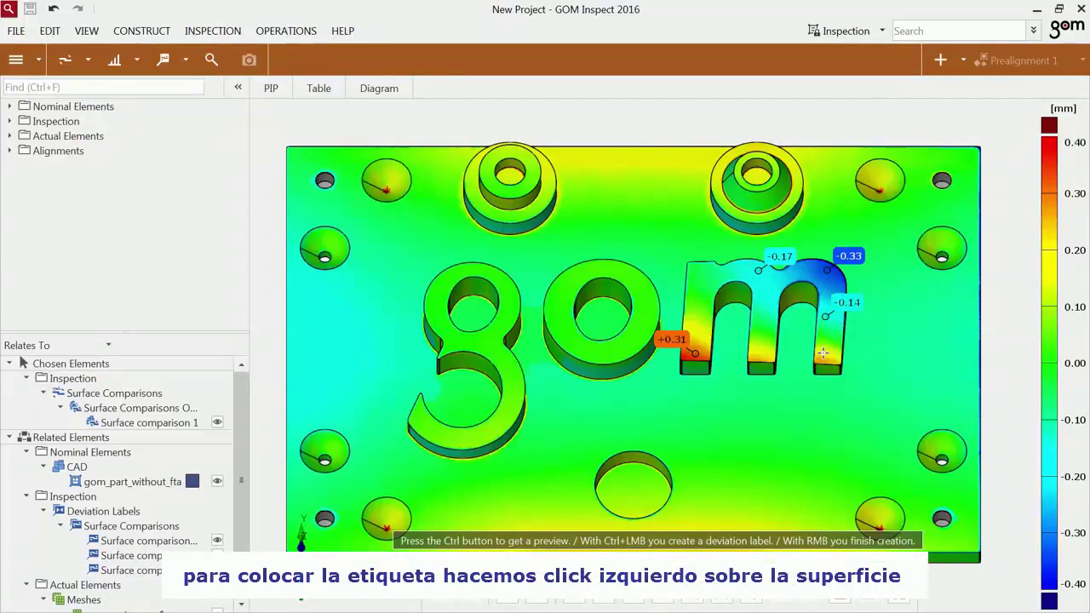
ctrl+click(822, 358)
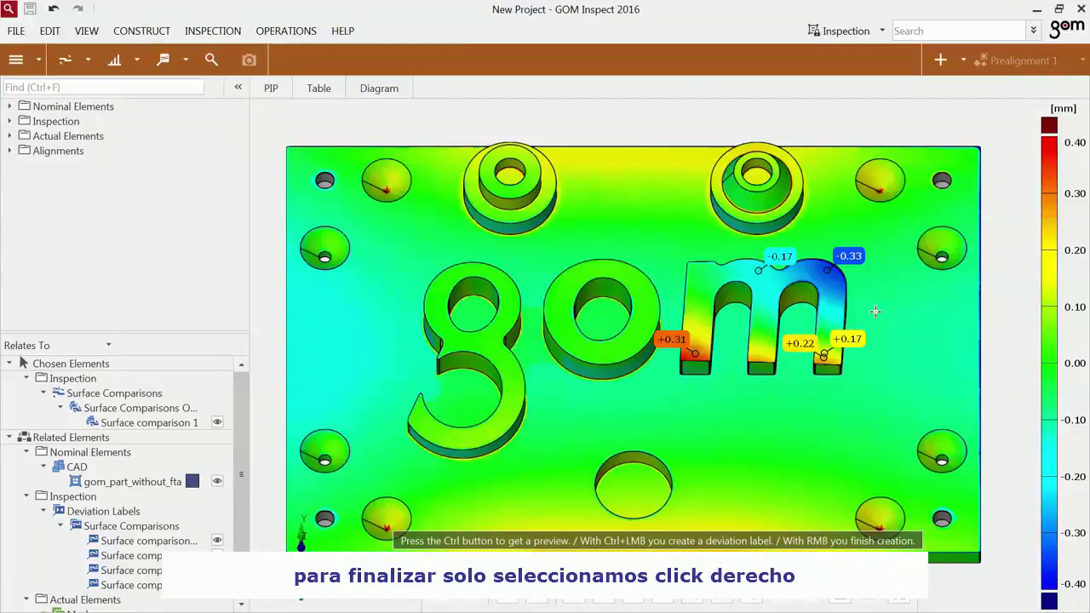
right_click(874, 312)
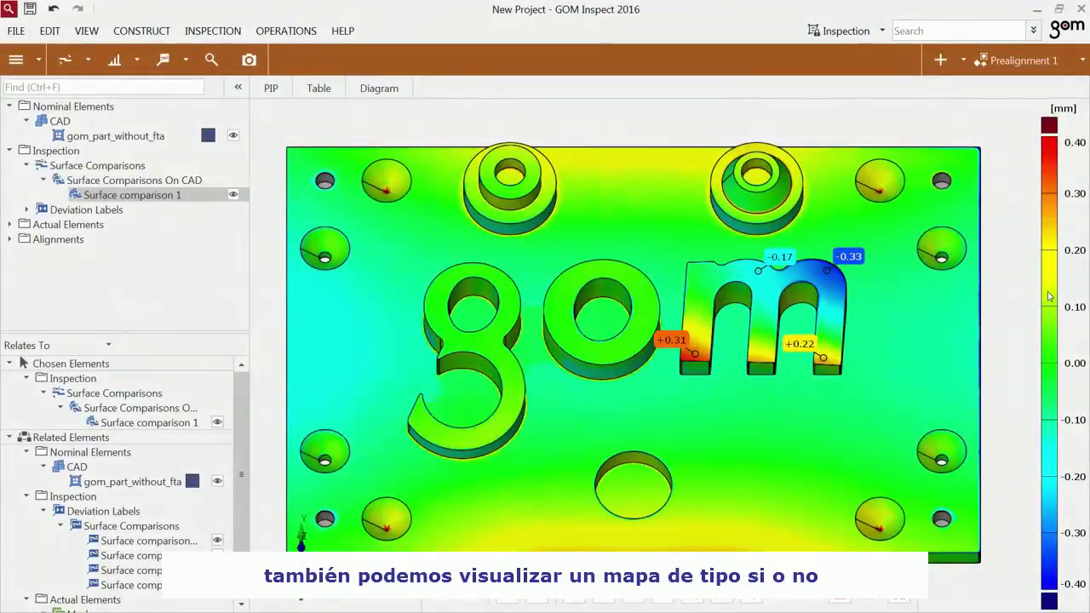
Step: Switch the surface comparison legend to a Tolerance Legend
right_click(1049, 296)
mouse_move(1043, 304)
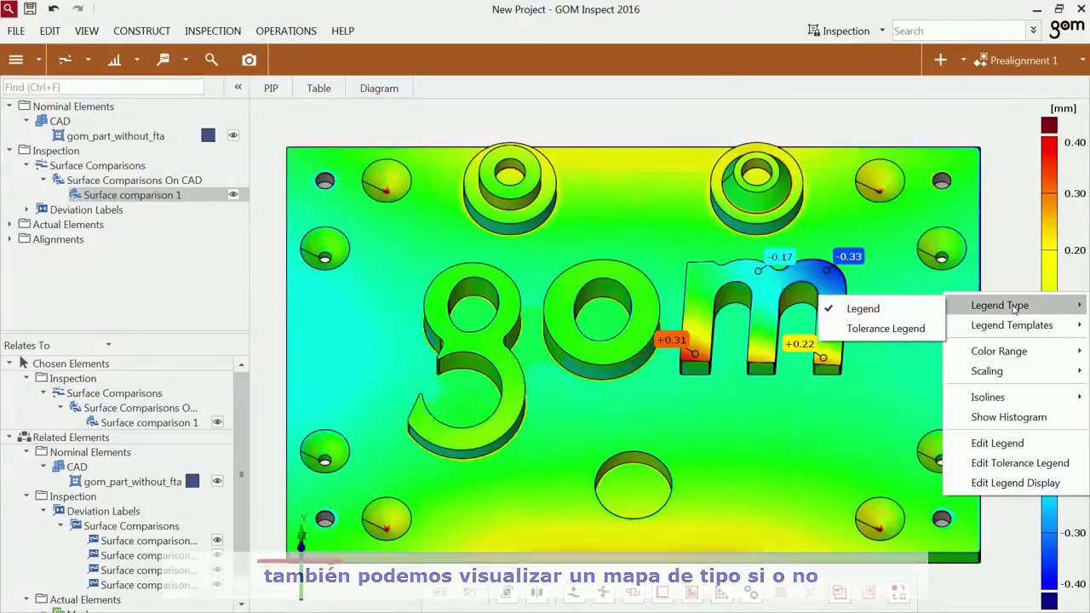
click(917, 328)
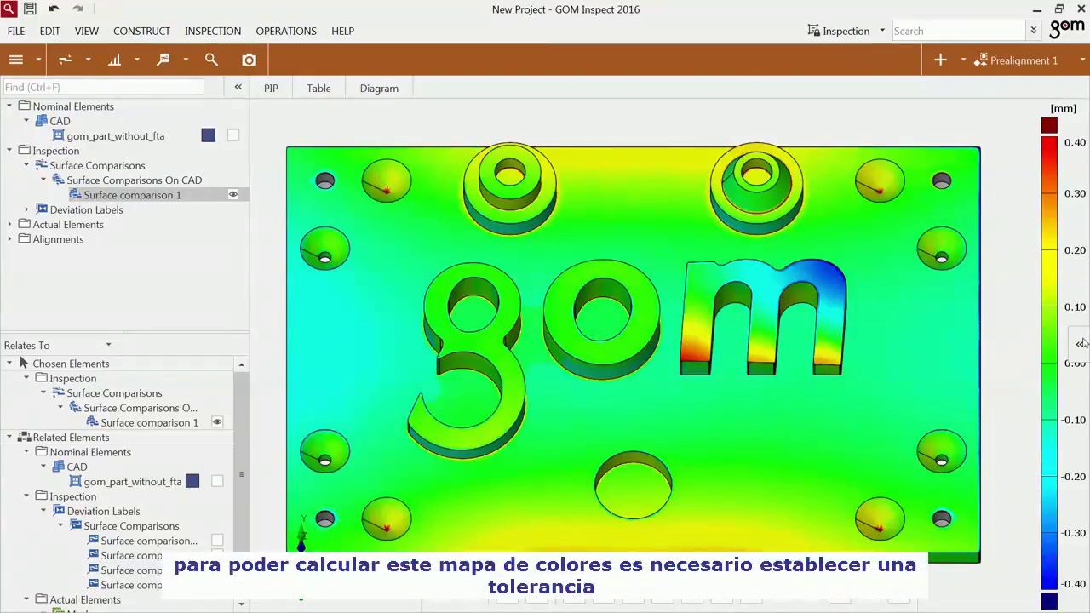
Step: Set the comparison's tolerance source to Manually with ±0.3 mm limits
click(1081, 343)
click(881, 191)
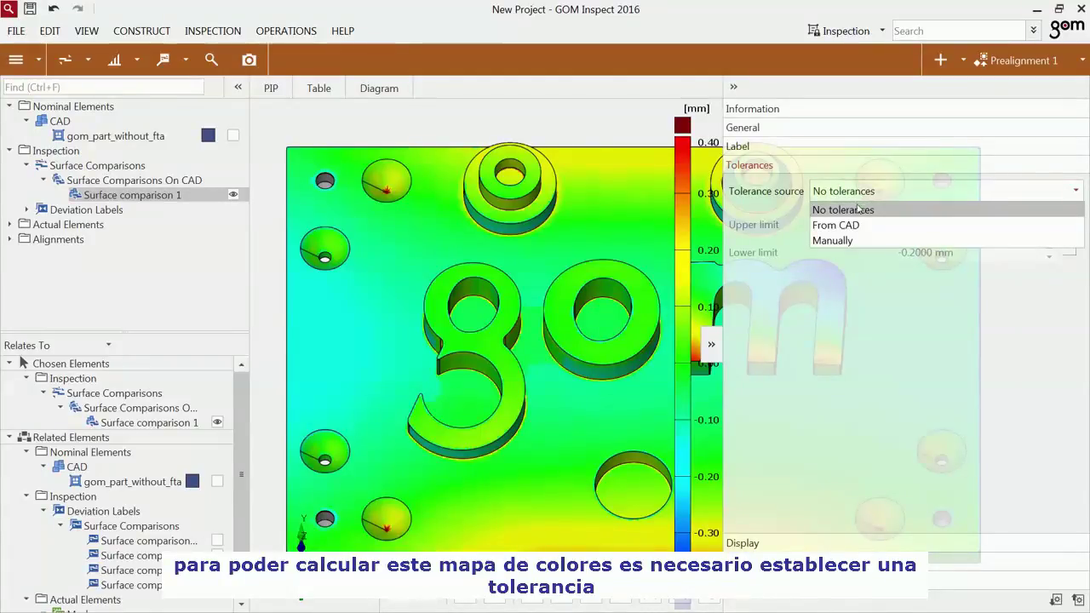
click(914, 240)
click(925, 225)
key(BackSpace)
text(3)
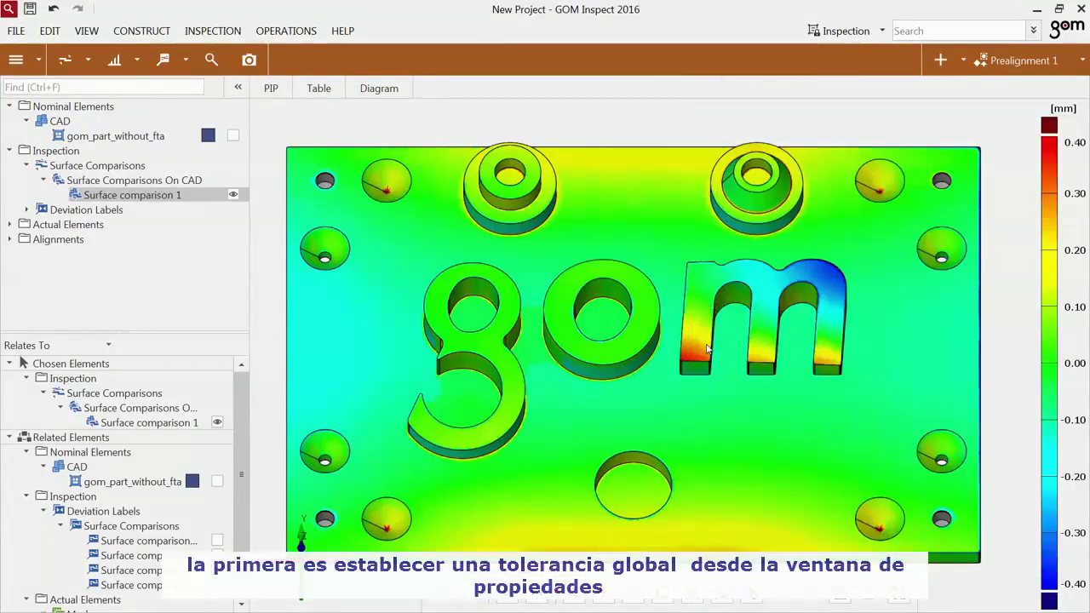
Step: Use Pass/Warn/Fail legend colours and select the CAD part gom_part_without_fta
right_click(1042, 302)
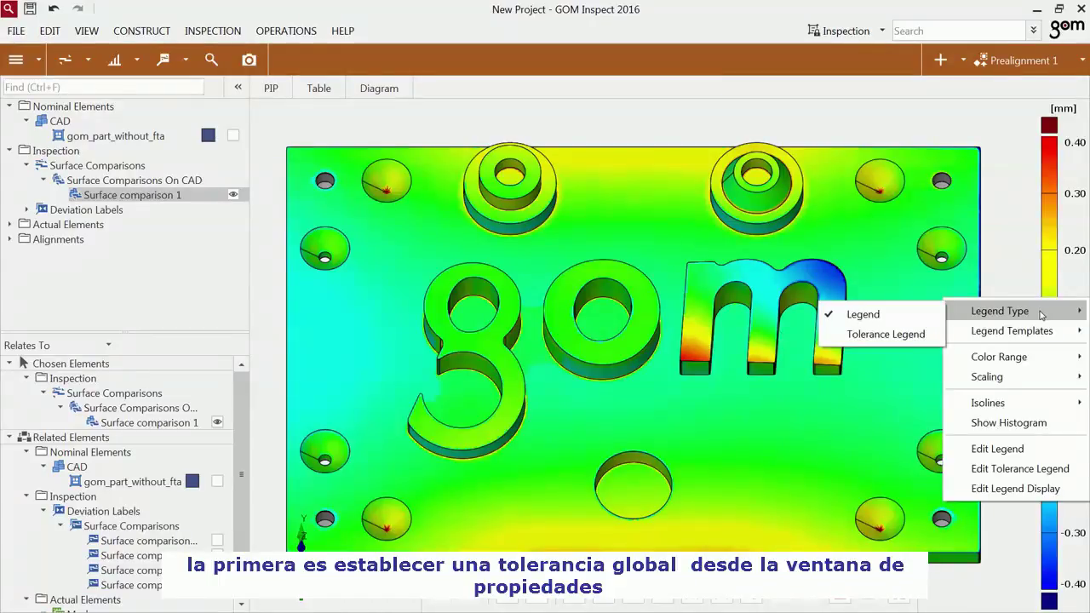
click(889, 338)
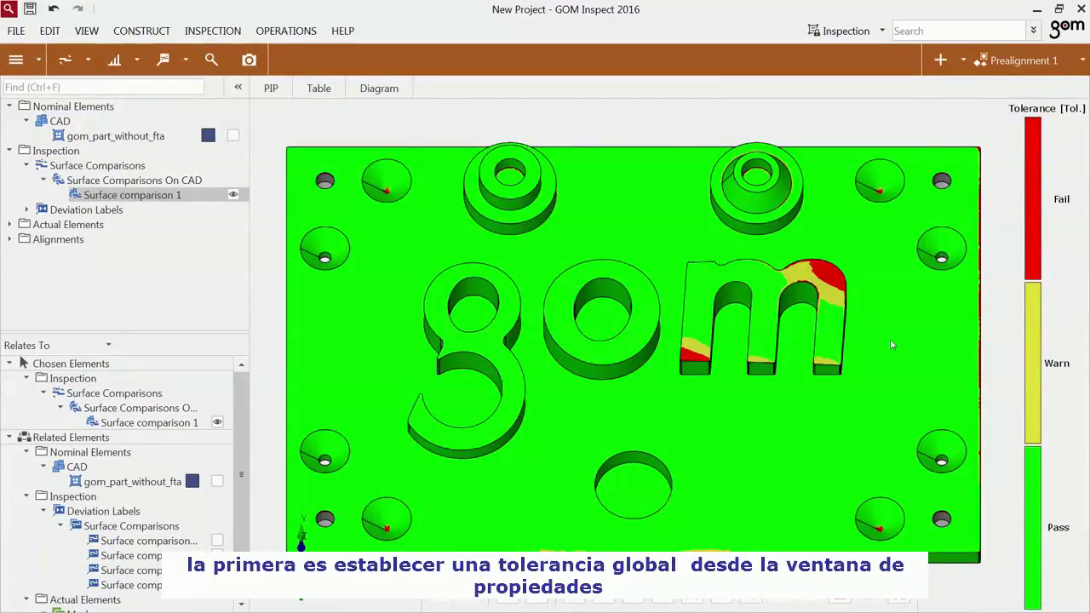
click(317, 212)
Step: Show the plain CAD part and give the 'm' patch a user-defined tolerance in Edit Patches
click(423, 170)
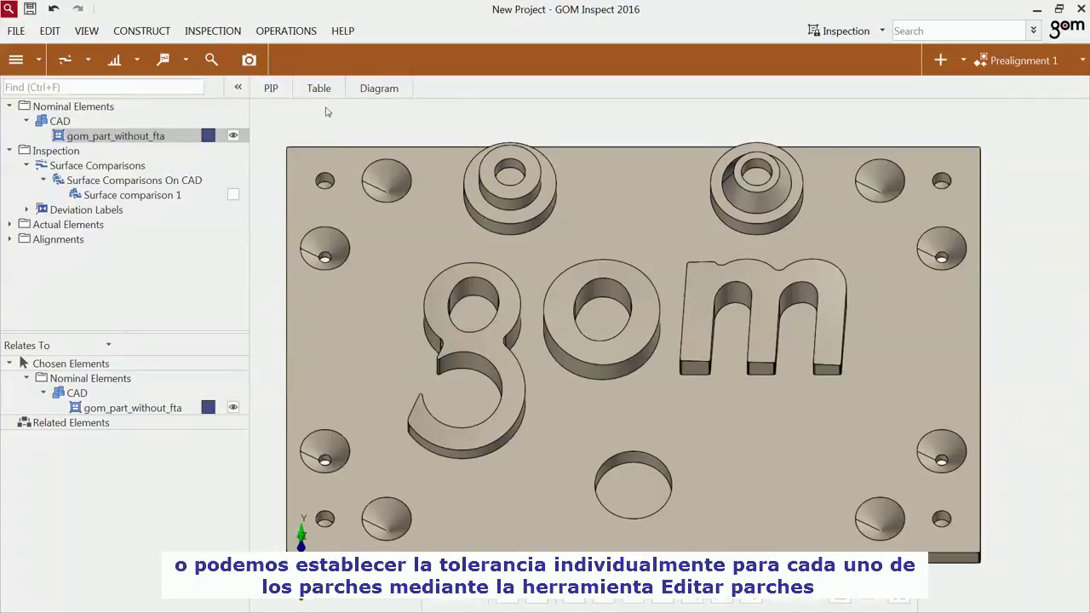
click(286, 30)
mouse_move(295, 74)
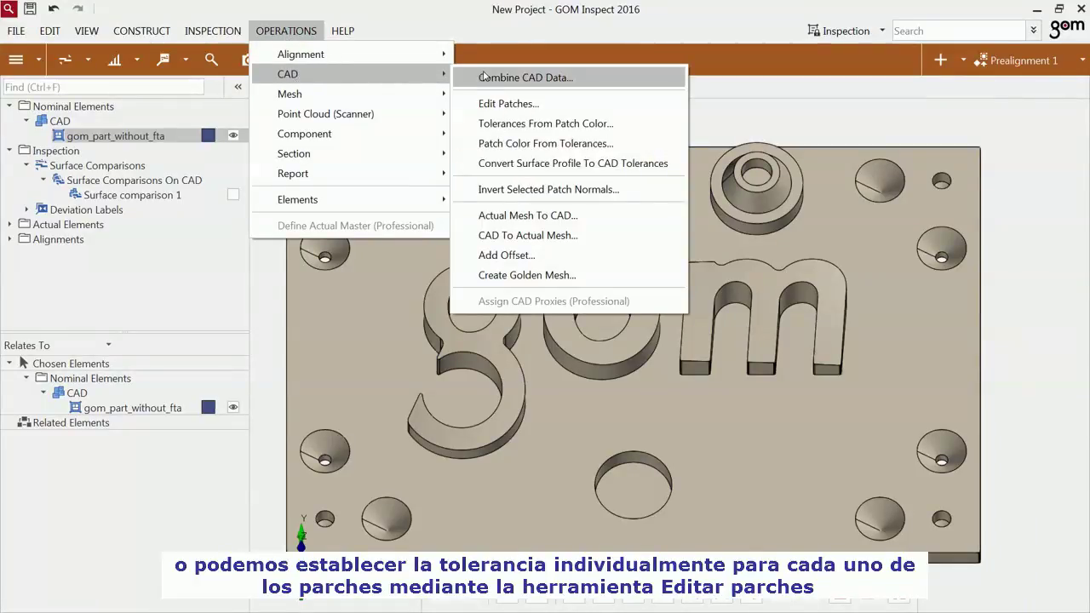
click(489, 104)
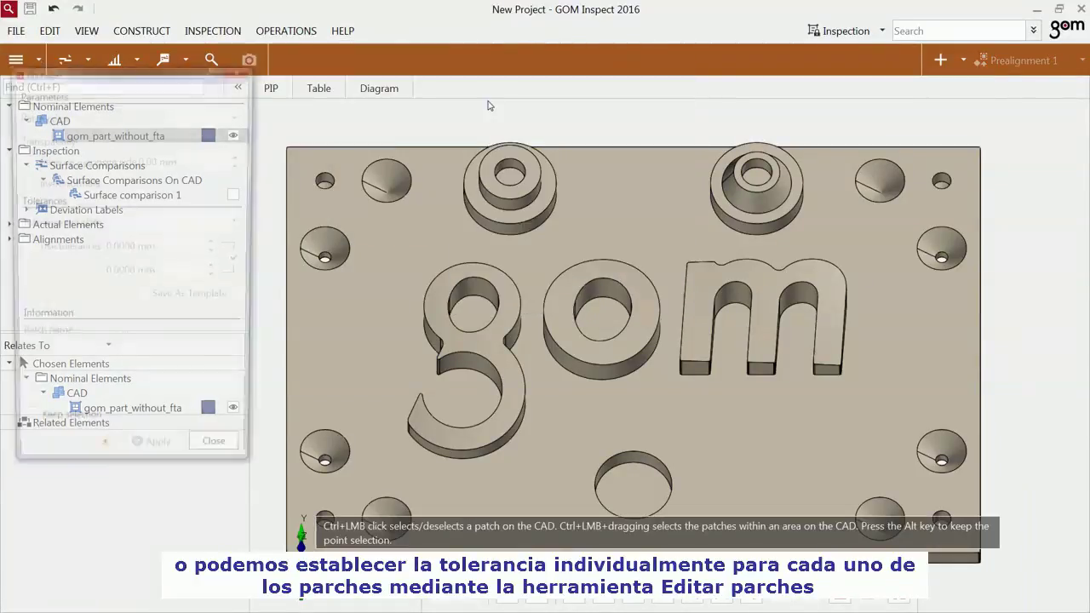
ctrl+click(699, 301)
click(166, 222)
click(164, 237)
click(37, 250)
click(132, 248)
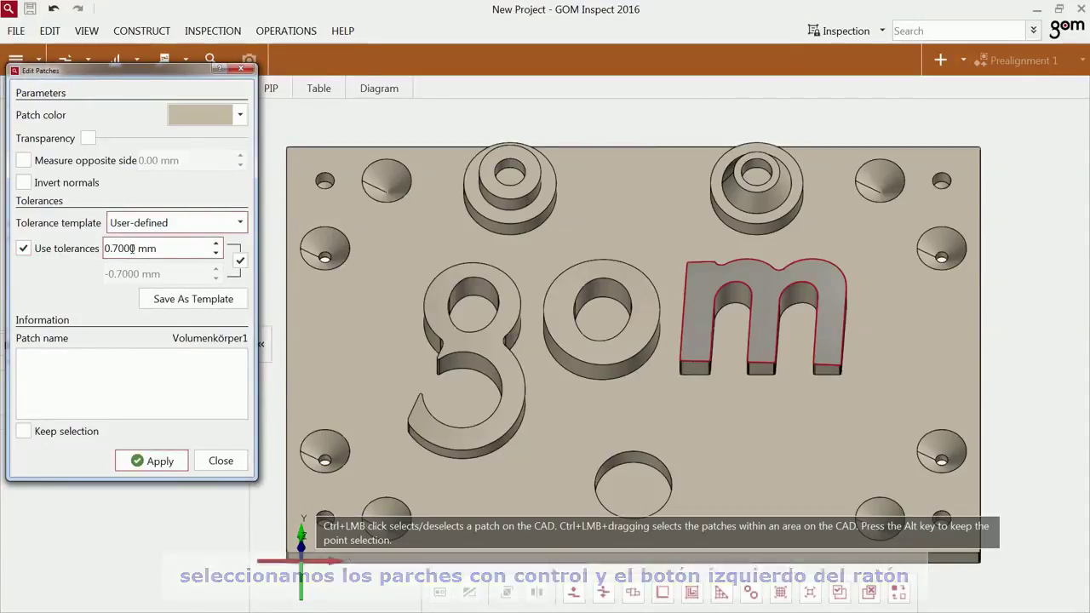
Step: Add the 'o' and 'g' patches and apply a ±0.2 mm tolerance to all three letters
scroll(133, 248, down, 5)
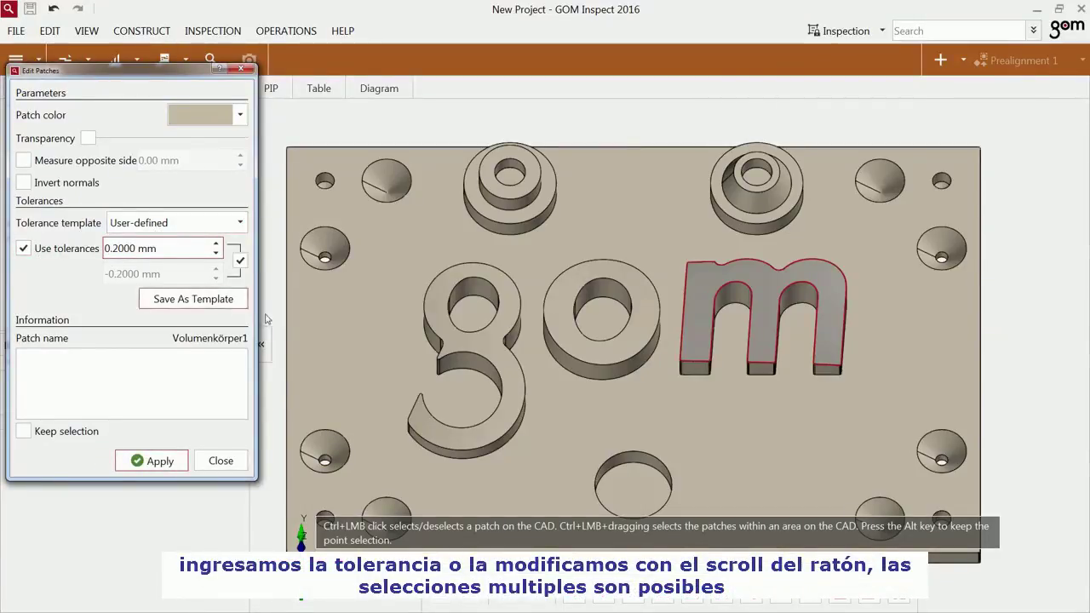
ctrl+click(558, 308)
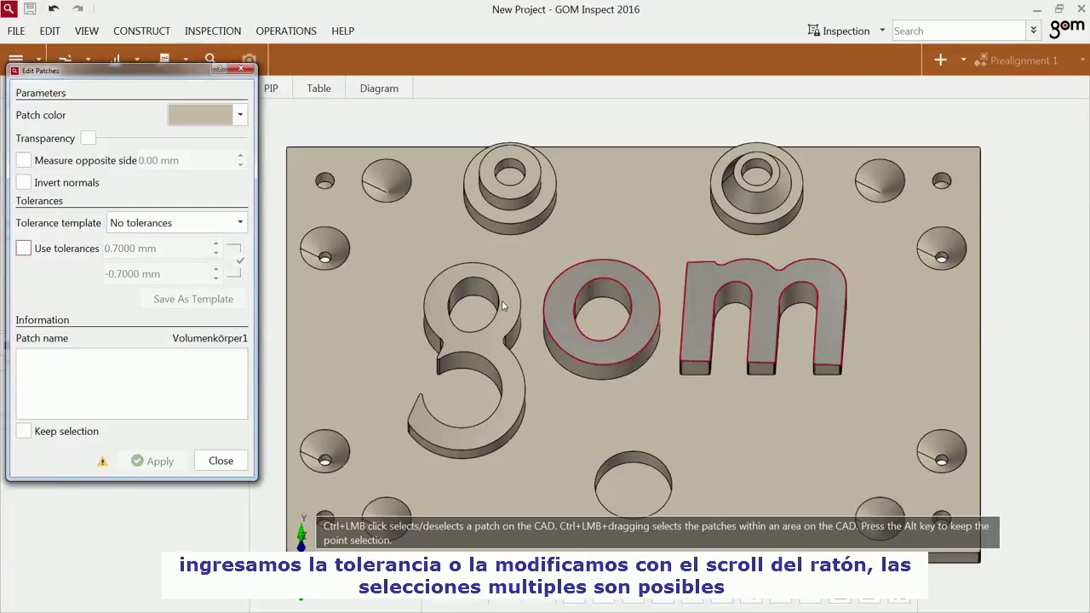
ctrl+click(477, 299)
click(22, 248)
scroll(124, 248, down, 3)
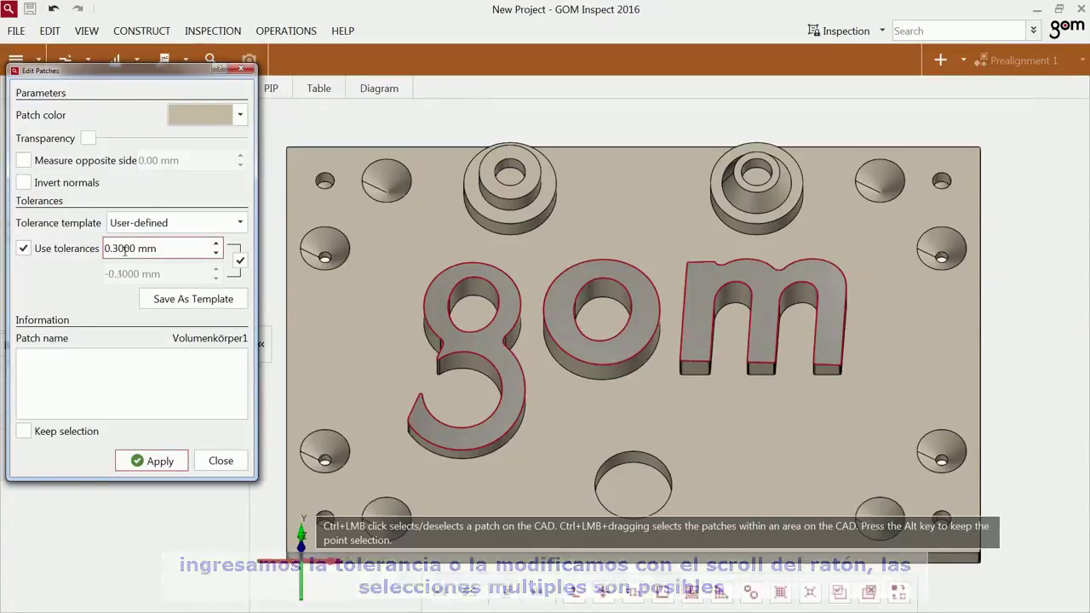
click(151, 461)
click(221, 460)
Step: Set Surface comparison 1's tolerance source to From CAD, then display only the CAD part
drag(132, 195, 360, 267)
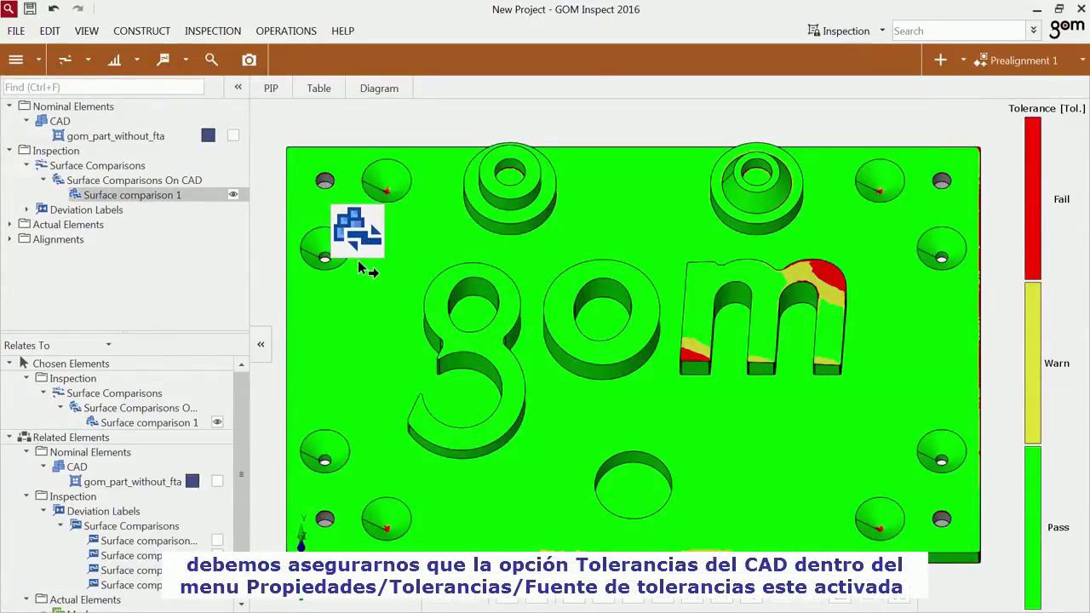
double_click(1069, 349)
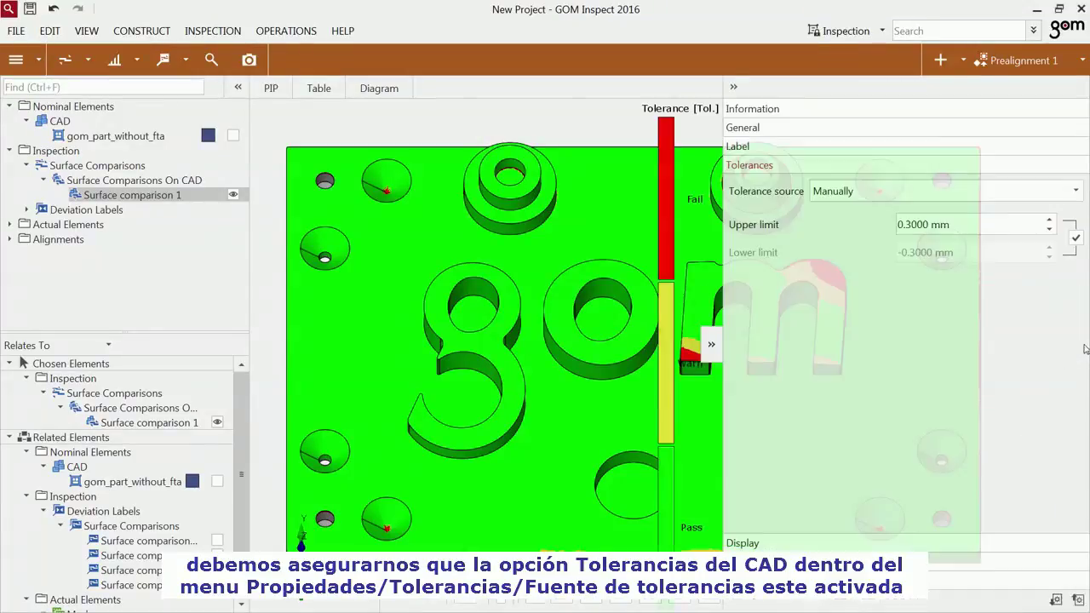
click(903, 194)
click(894, 224)
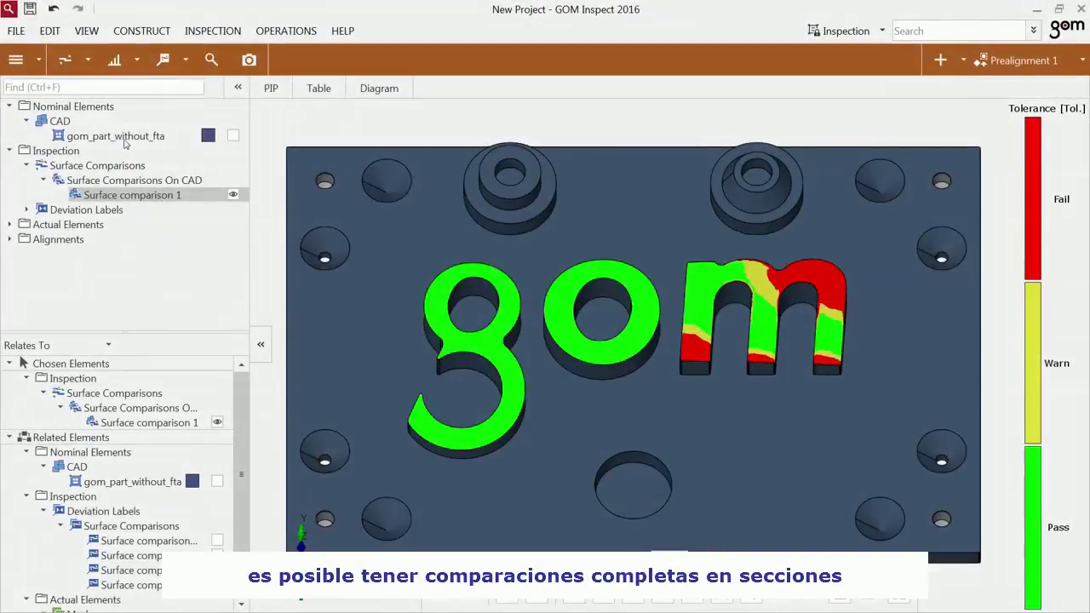
drag(126, 139, 389, 231)
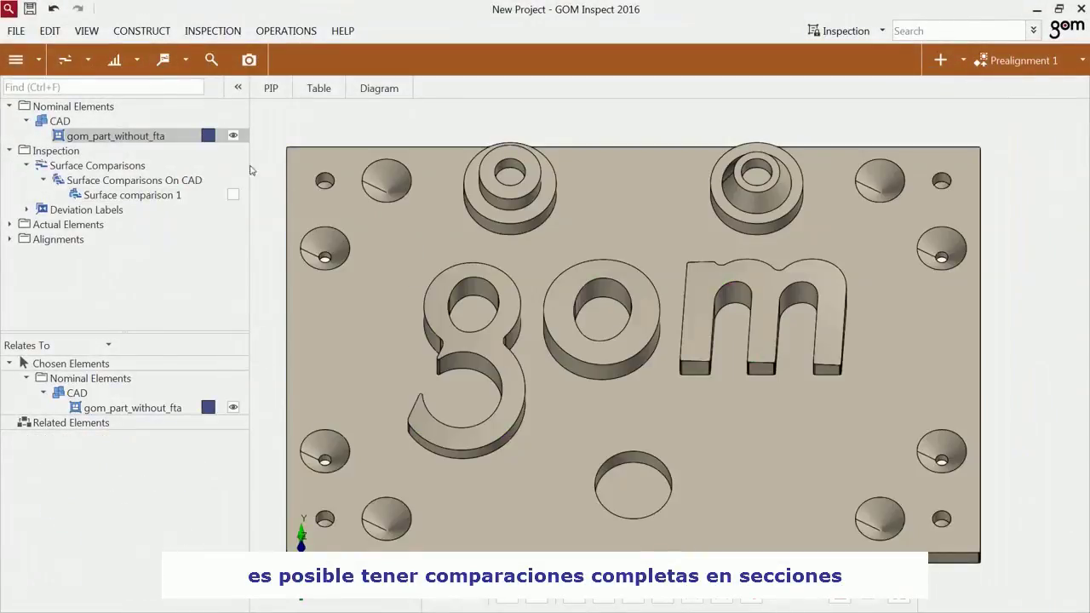
Step: Create inspection section Plane X +0.00 mm on the CAD, using reference Plane X at position 0
click(136, 60)
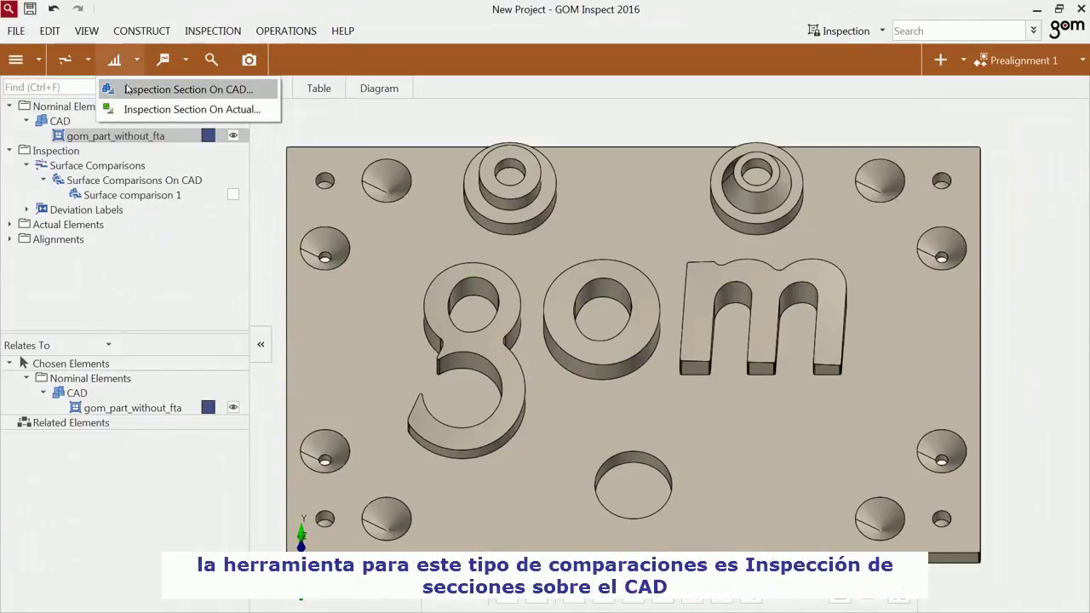
click(126, 89)
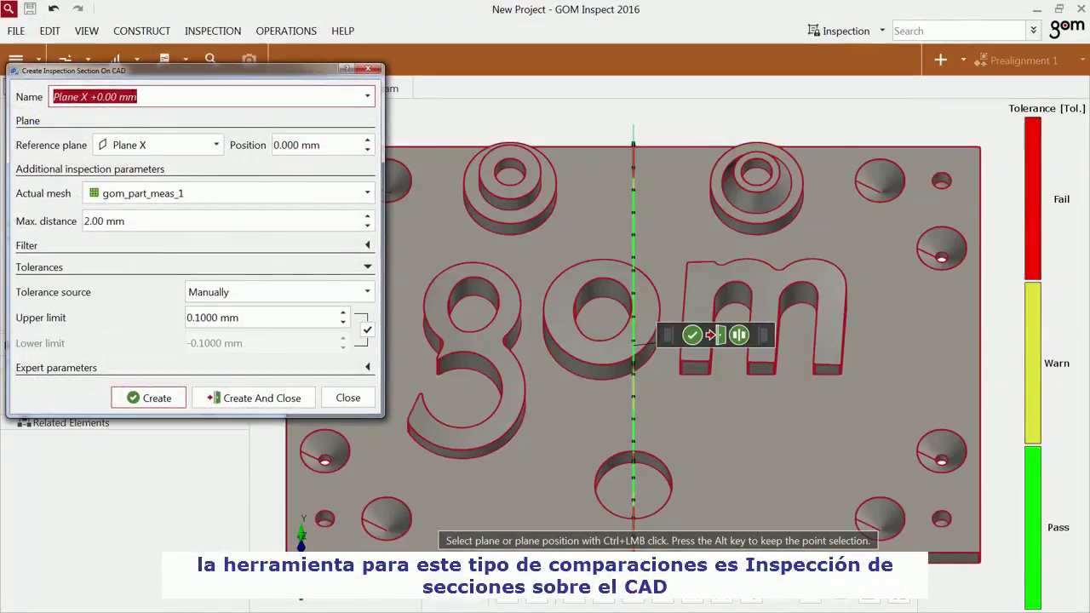
click(171, 149)
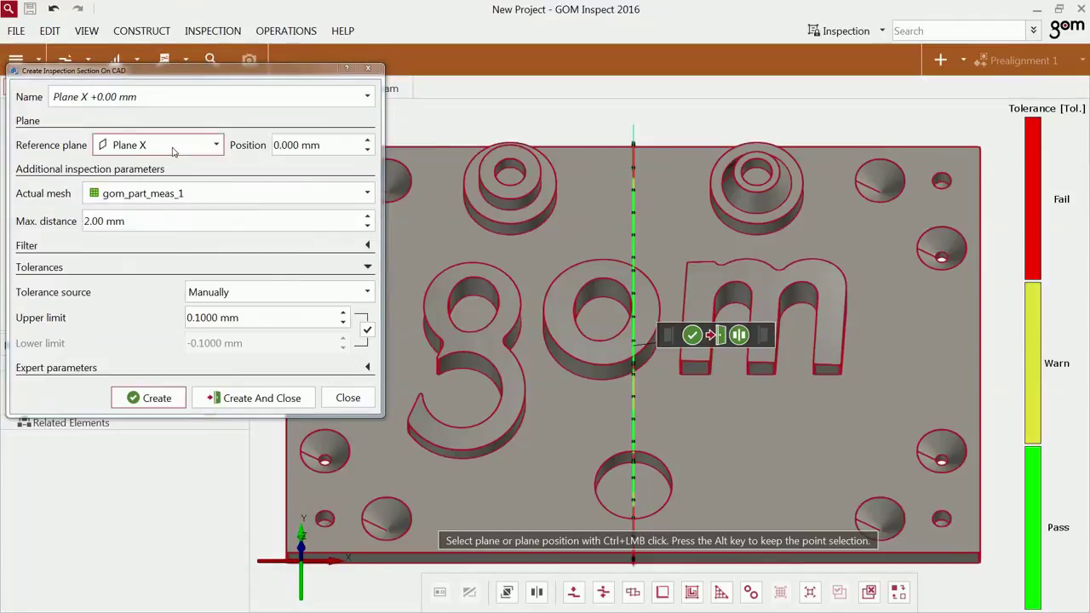
click(127, 194)
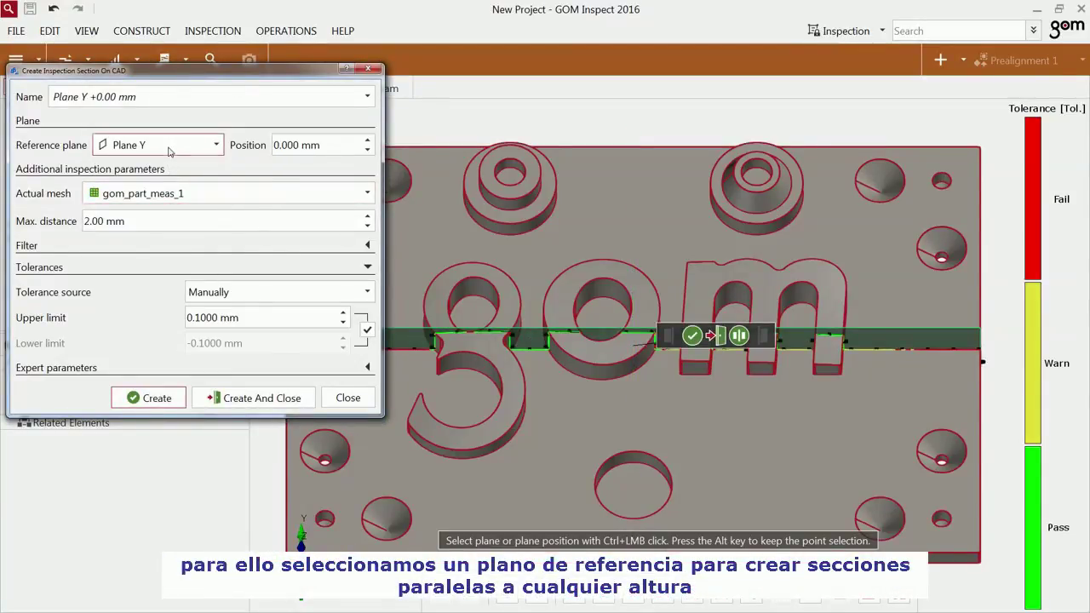
click(166, 146)
click(170, 178)
scroll(308, 146, up, 4)
scroll(309, 147, down, 3)
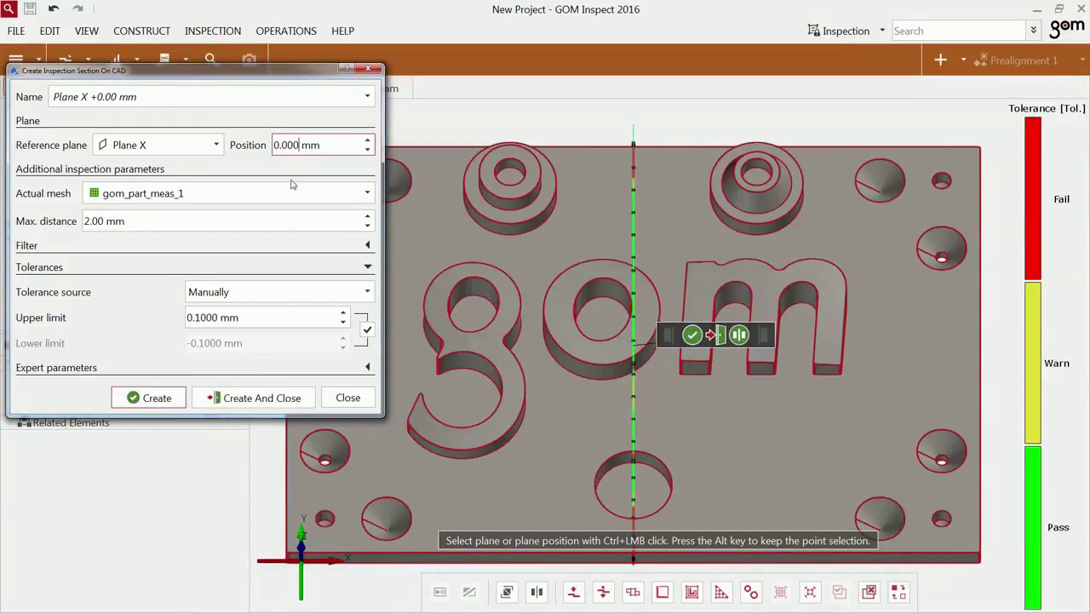
click(281, 397)
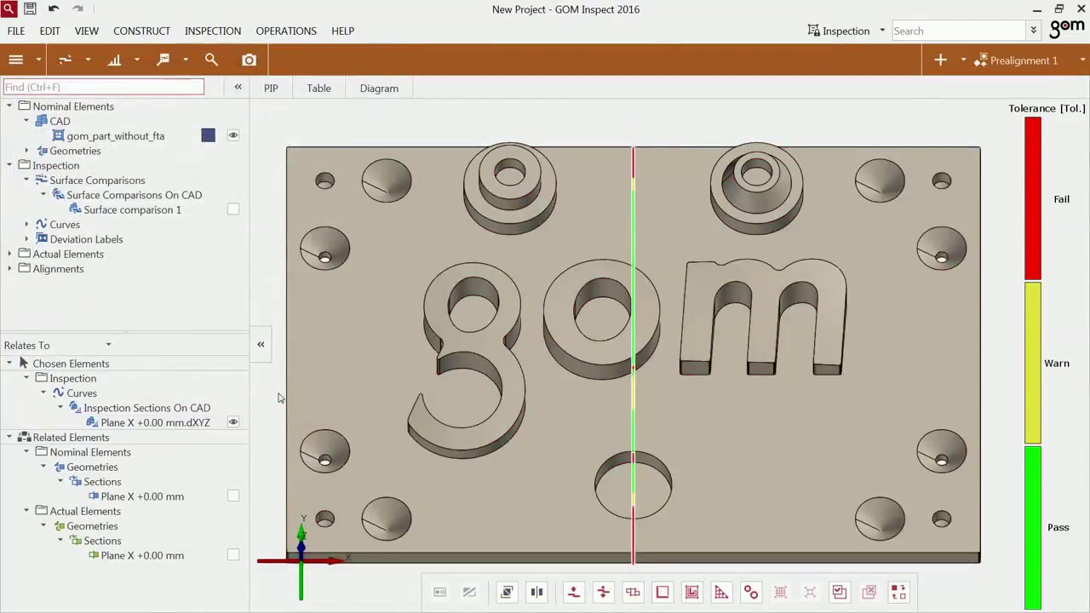
click(155, 422)
Step: Show the Plane X curve alone and label its deviations: +0.15, -0.06, +0.02, -0.09, +0.14, +0.18
drag(155, 423, 573, 332)
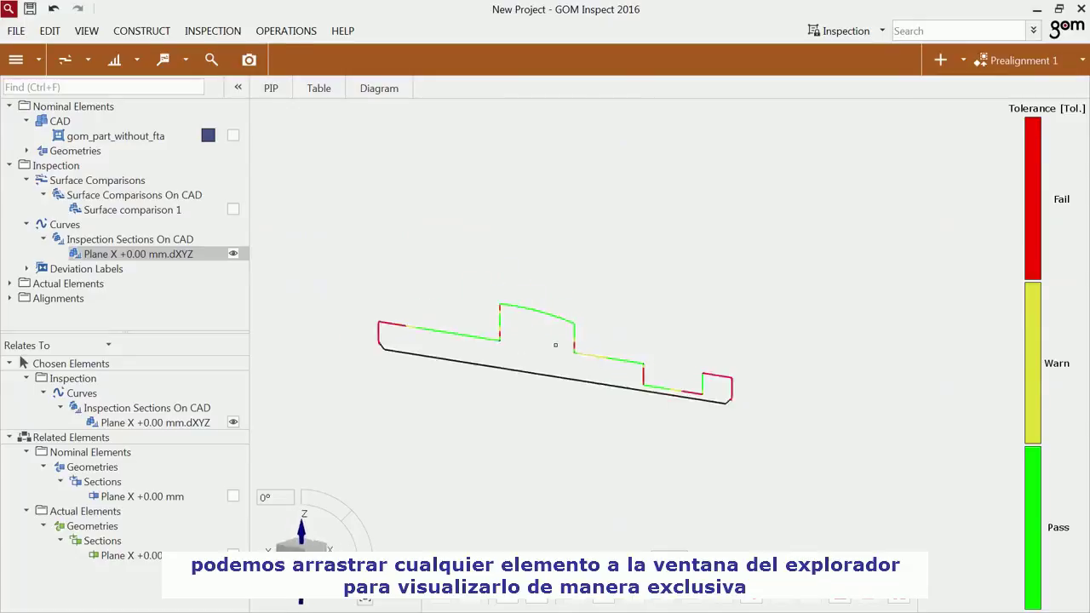
click(185, 60)
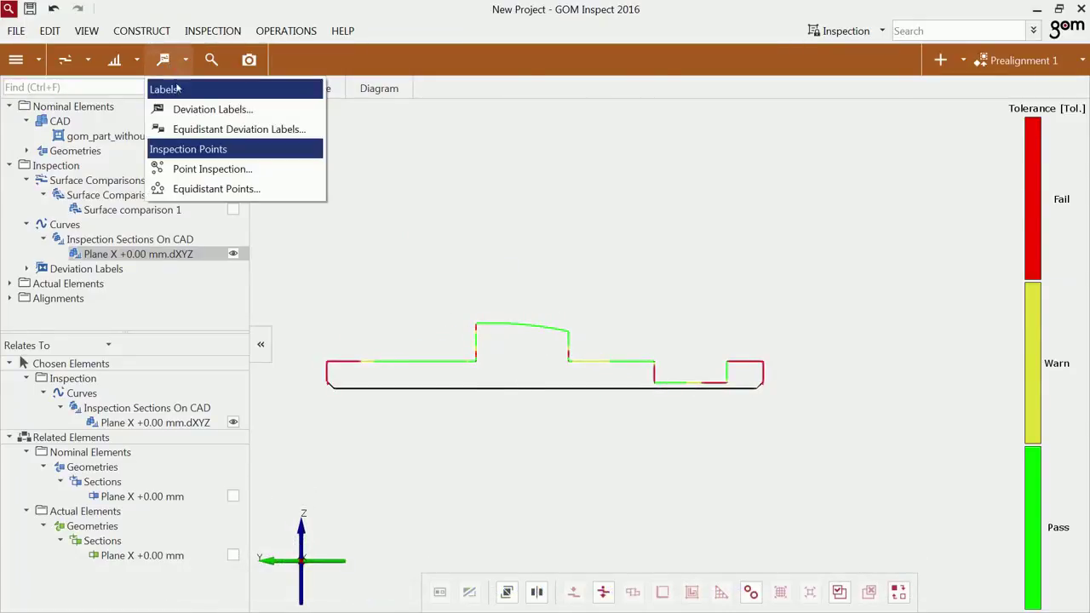
click(204, 107)
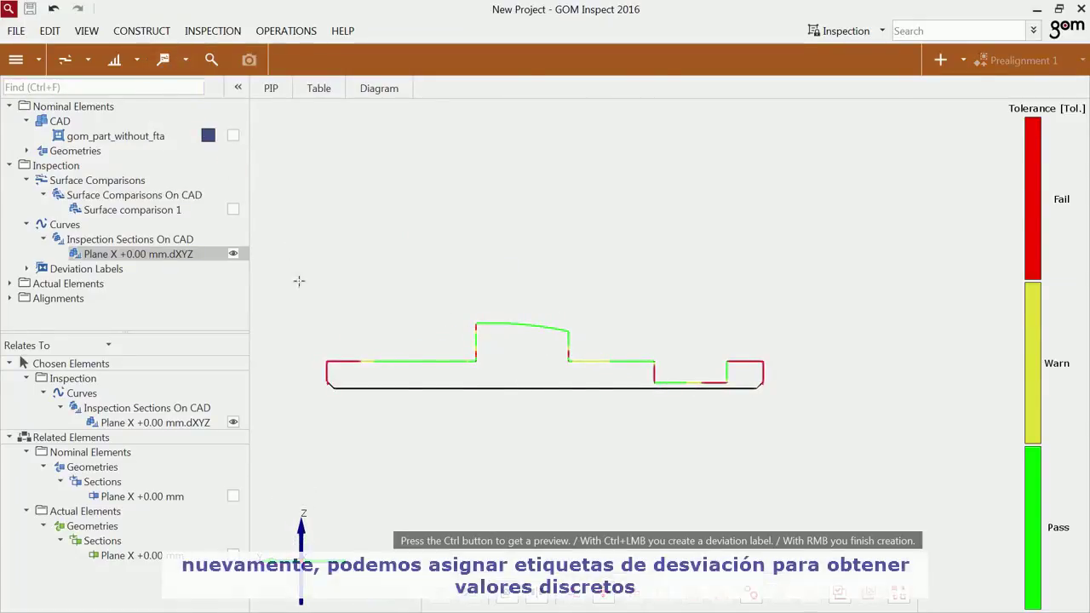
ctrl+click(343, 361)
ctrl+click(442, 361)
ctrl+click(455, 361)
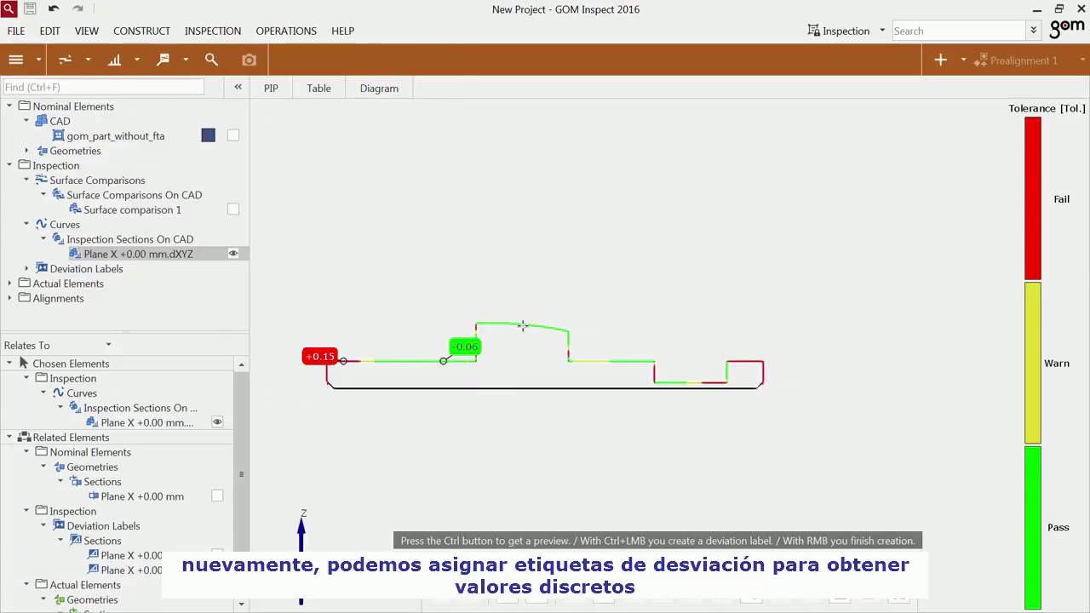
ctrl+click(522, 325)
ctrl+click(589, 361)
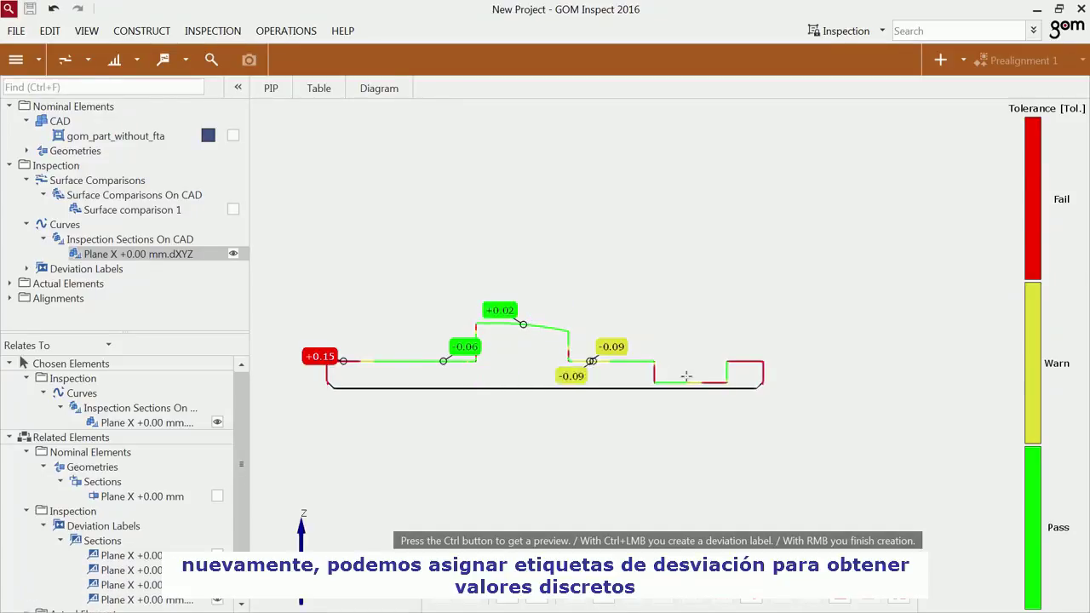
ctrl+click(717, 383)
ctrl+click(749, 362)
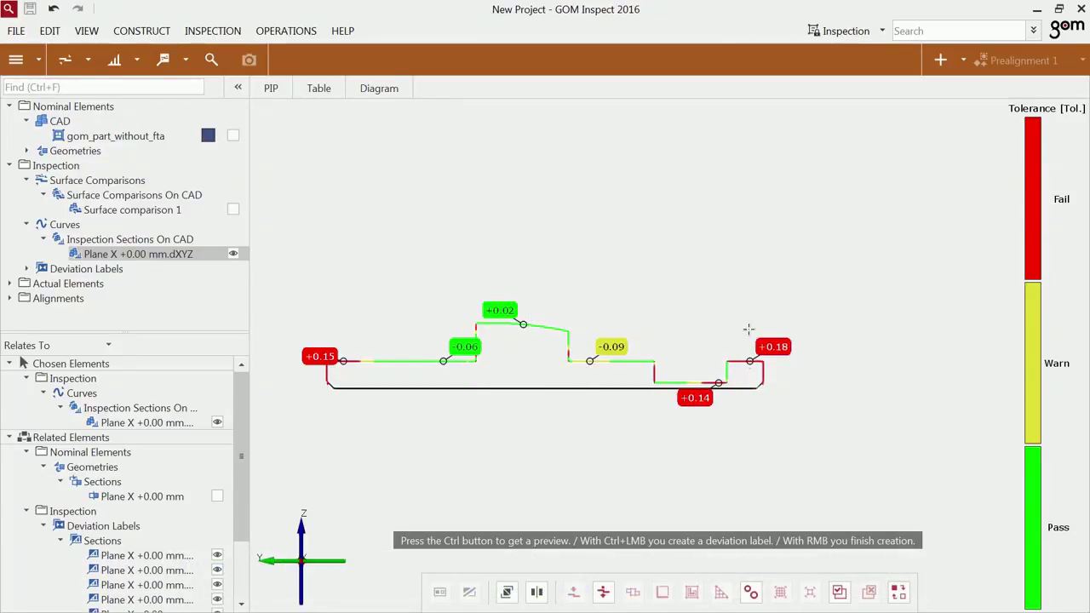
right_click(750, 289)
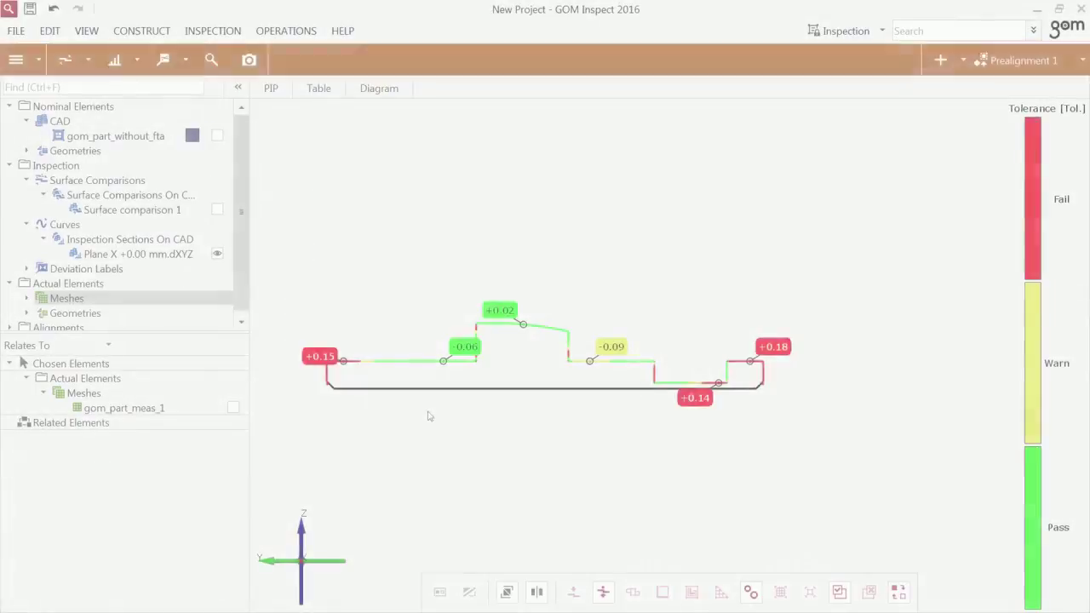
Step: Show the scanned mesh with the section and orbit to an elevated isometric view
drag(158, 299, 317, 311)
click(327, 333)
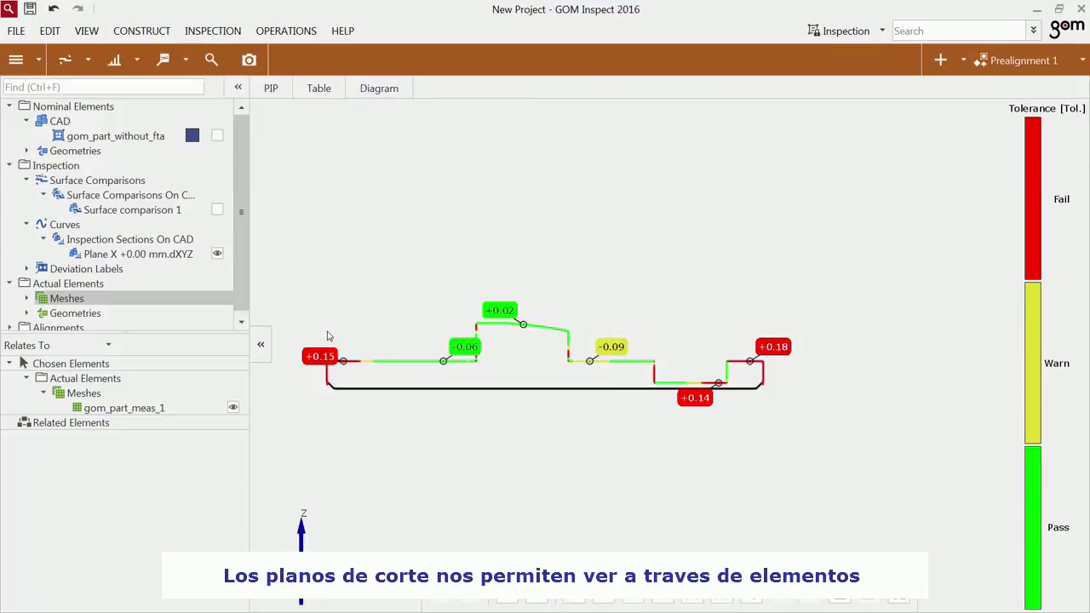
drag(489, 388, 497, 360)
right_drag(496, 360, 458, 343)
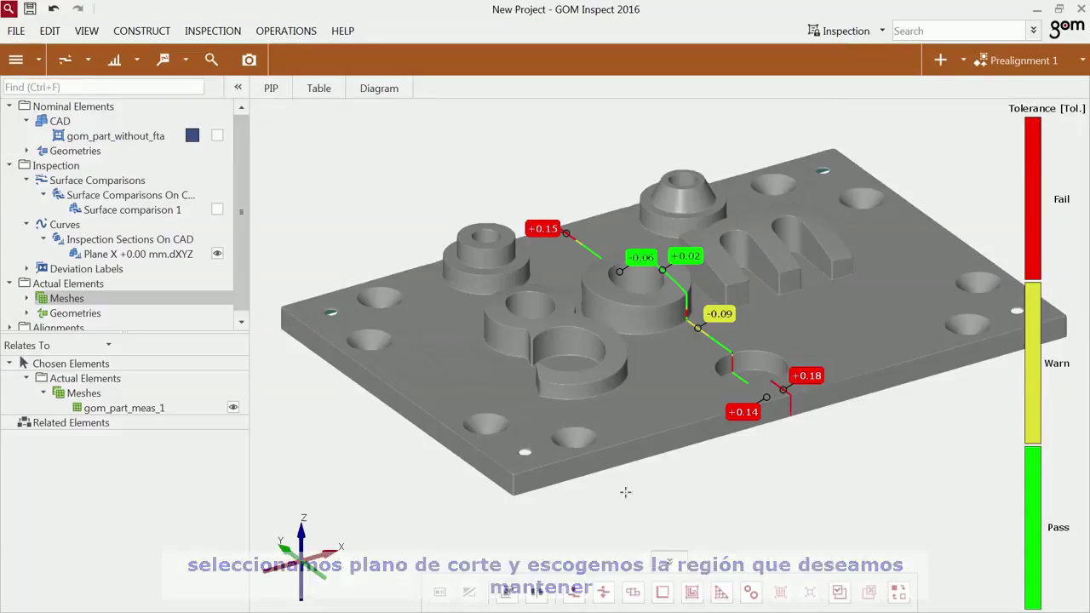
Step: Clip the part along the section plane, keep the raised side, zoom in, and display Surface comparison 1
click(535, 600)
click(685, 337)
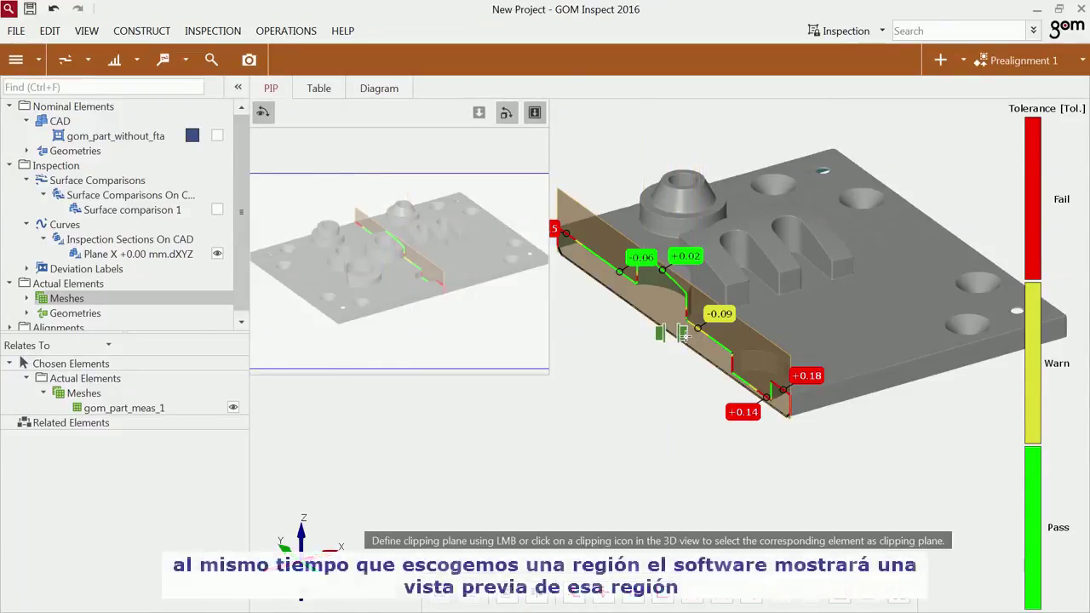
click(659, 333)
click(681, 333)
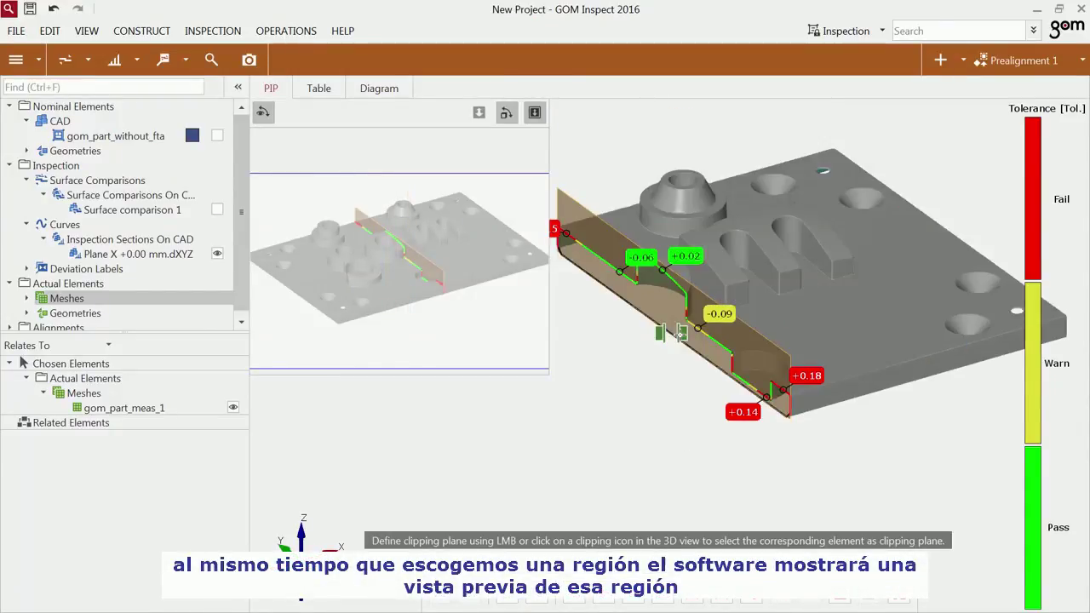
scroll(730, 366, up, 6)
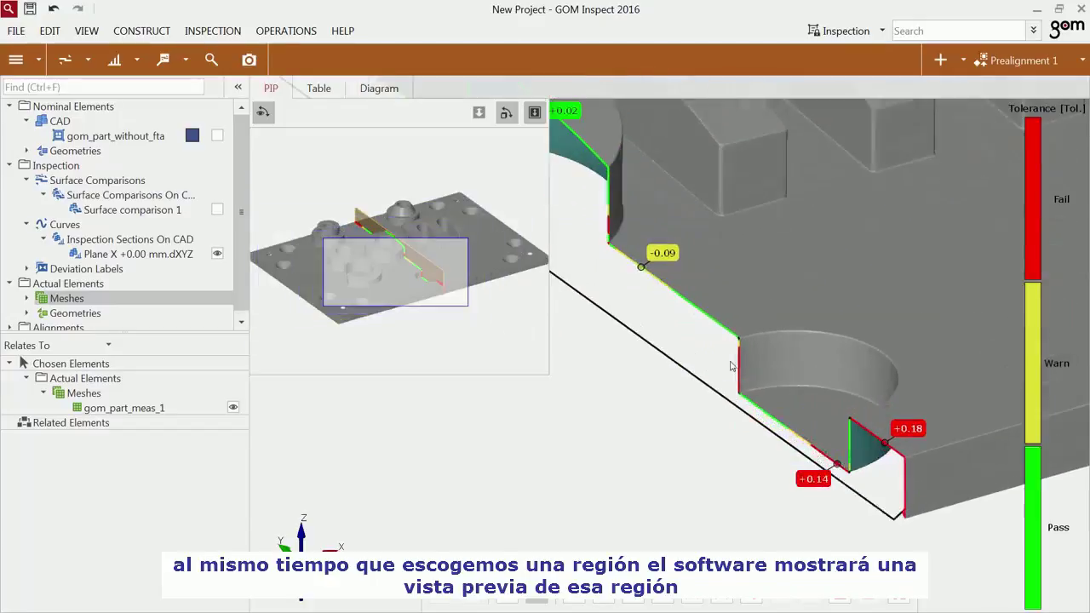
scroll(681, 398, up, 2)
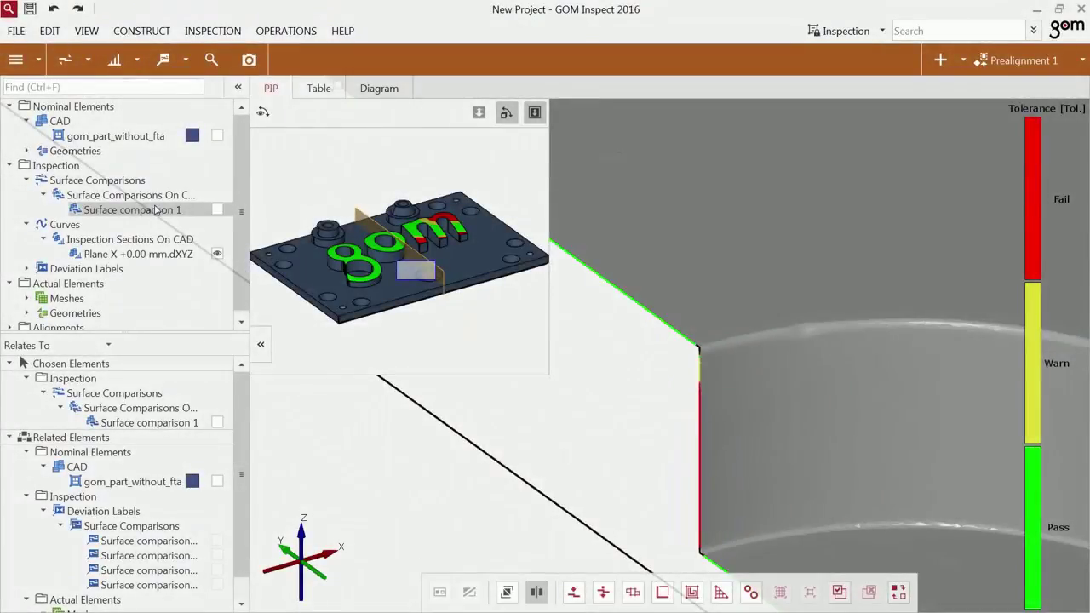
drag(158, 211, 526, 514)
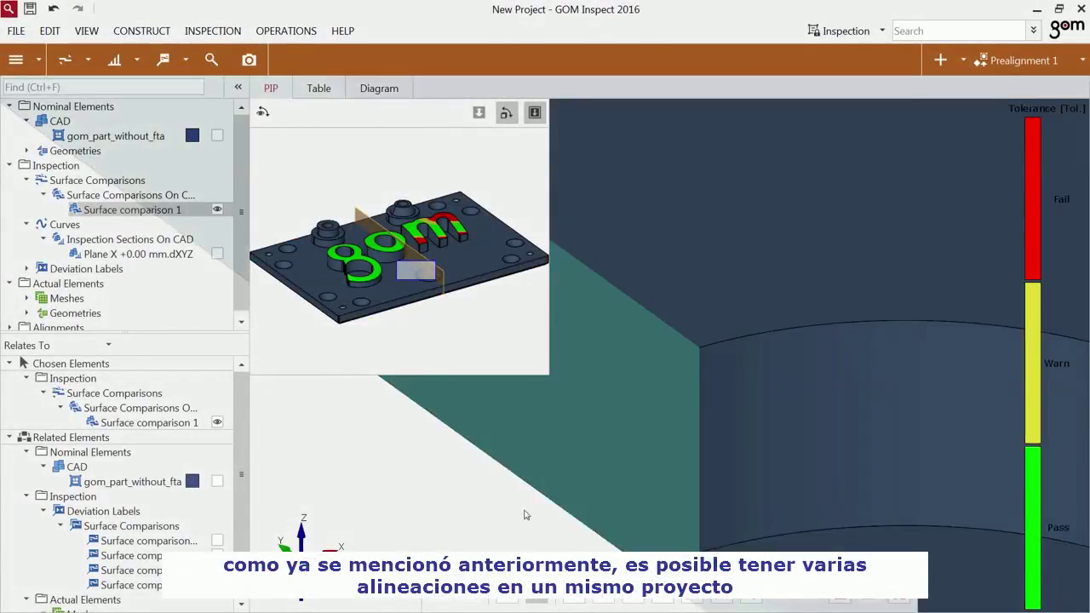
Step: Close the overview, switch to a continuous mm colour legend, and show gom_part_meas_1 alone
click(270, 88)
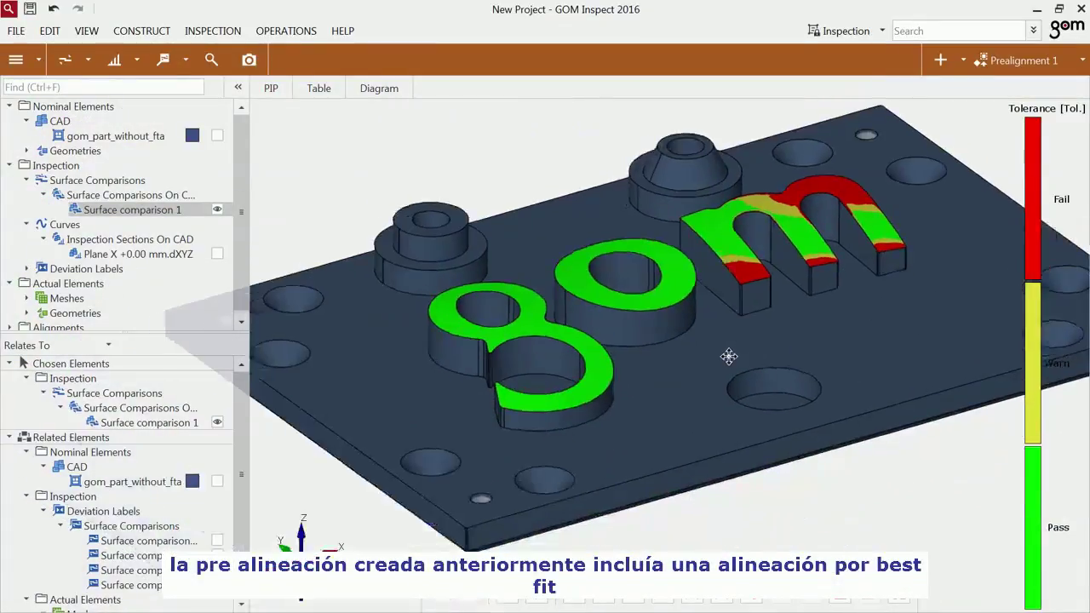
right_click(1022, 375)
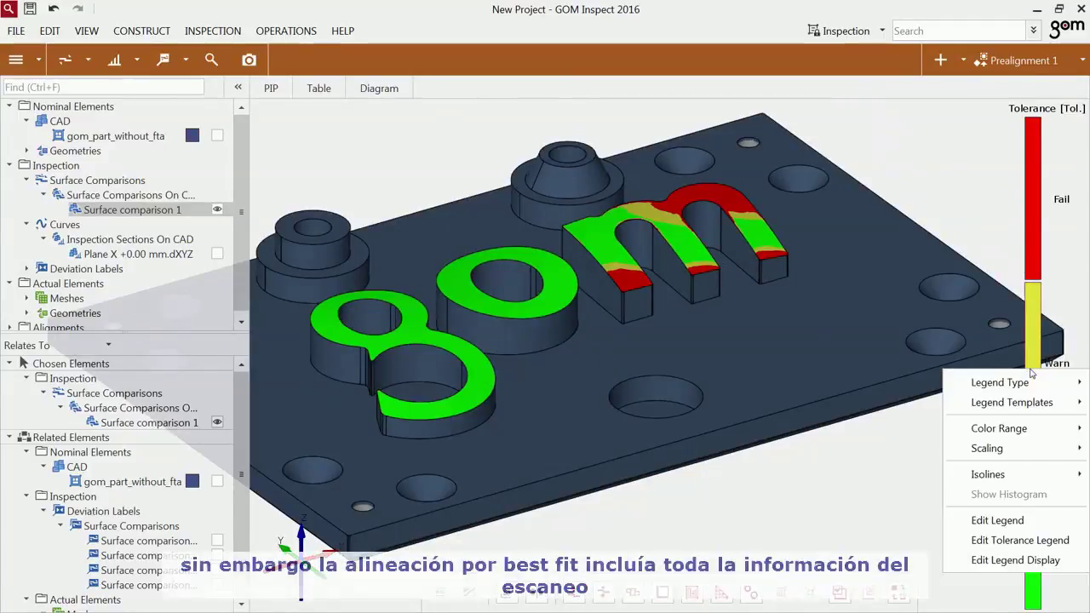
mouse_move(979, 383)
click(912, 384)
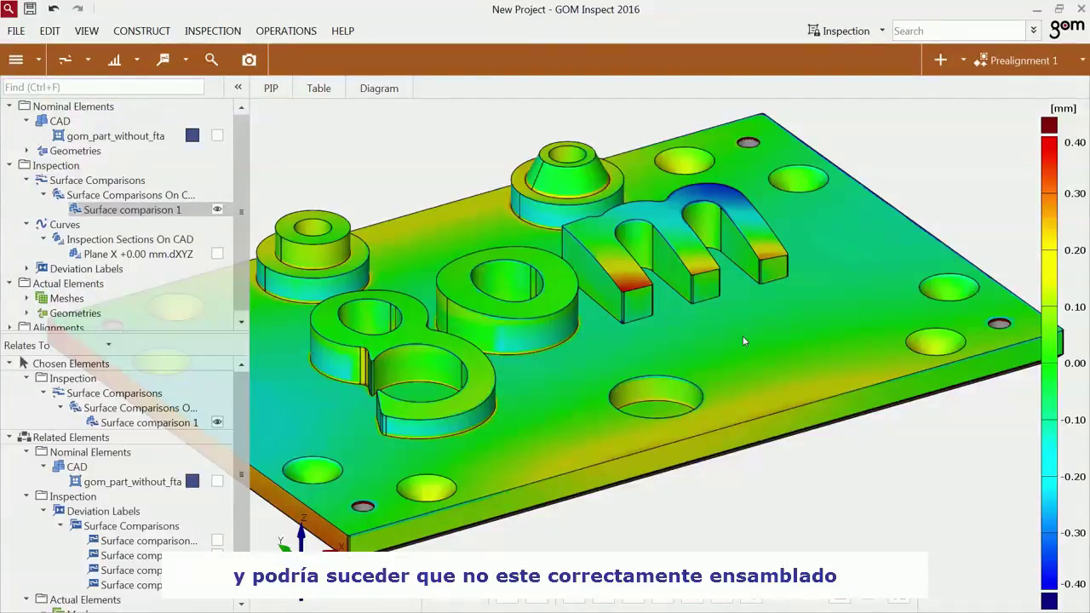
drag(67, 297, 518, 392)
Step: From the top view, select the 'm' through the surface with an area selection
mouse_move(307, 543)
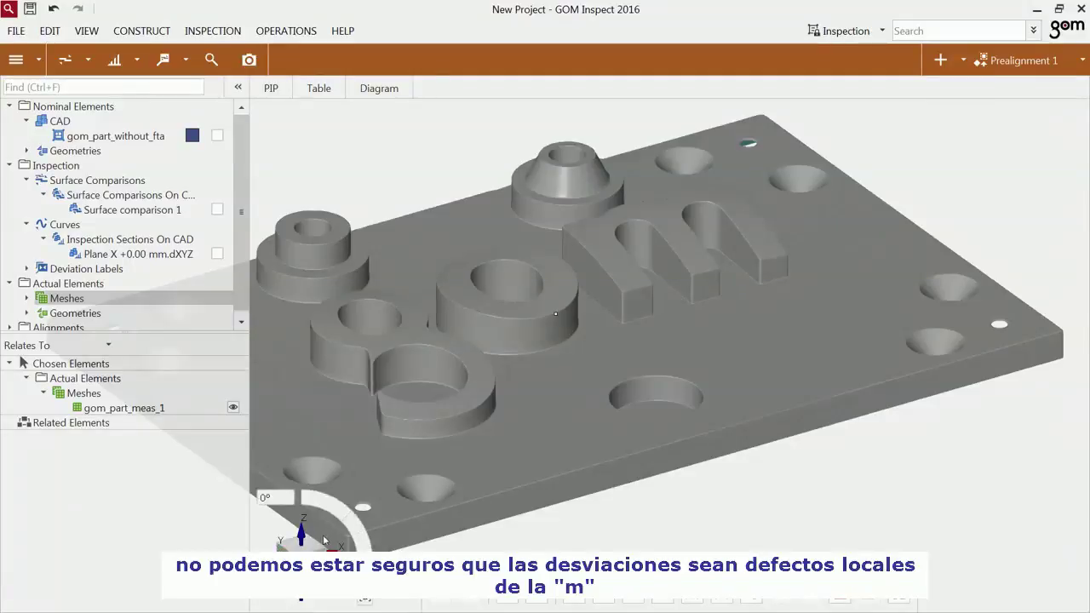
click(301, 535)
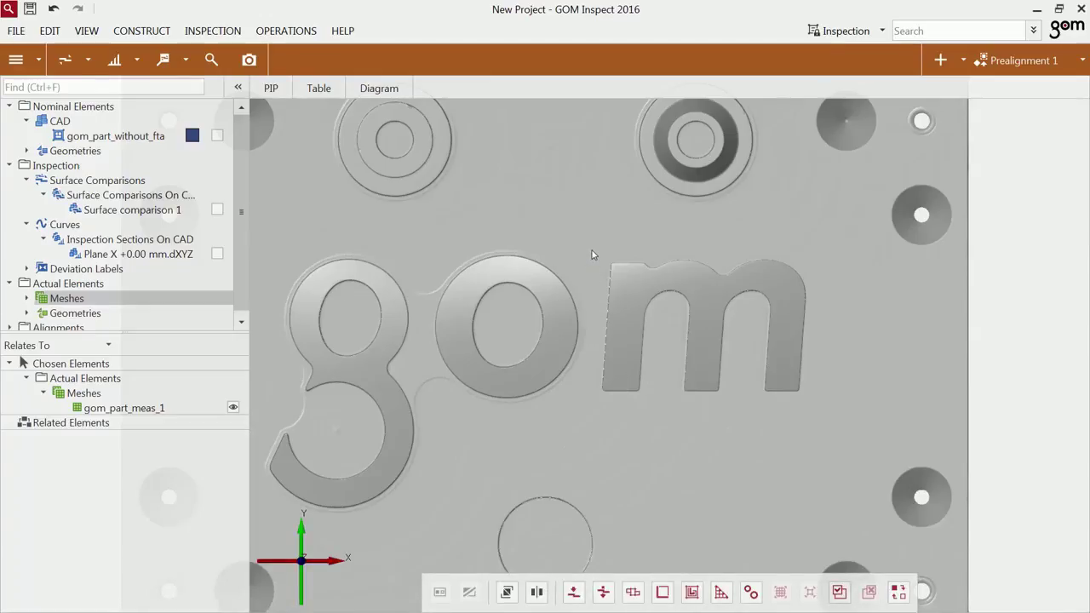
right_click(593, 254)
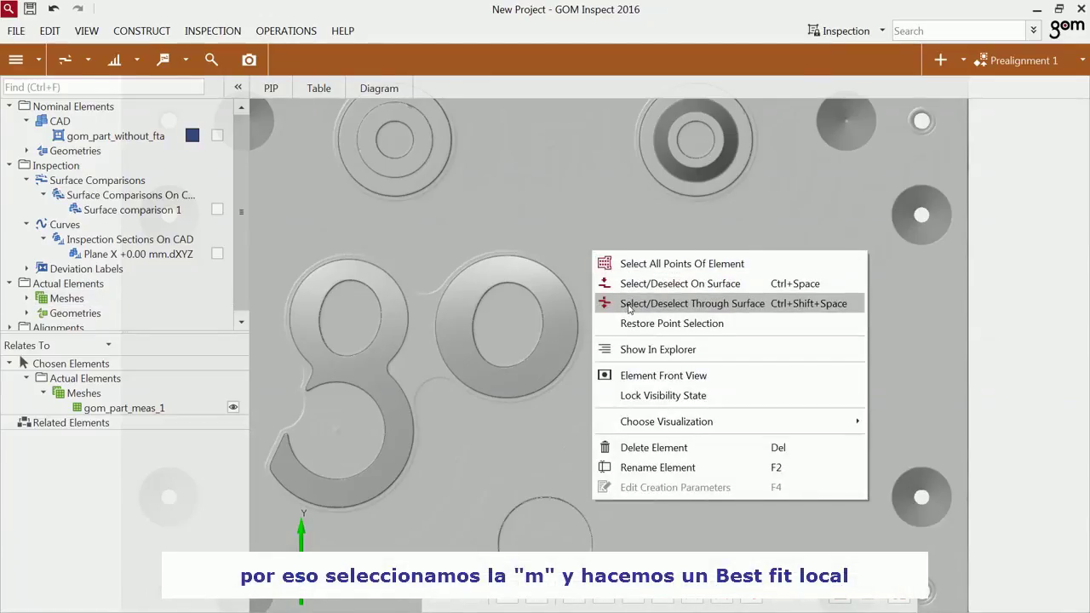
click(629, 308)
click(819, 398)
click(828, 246)
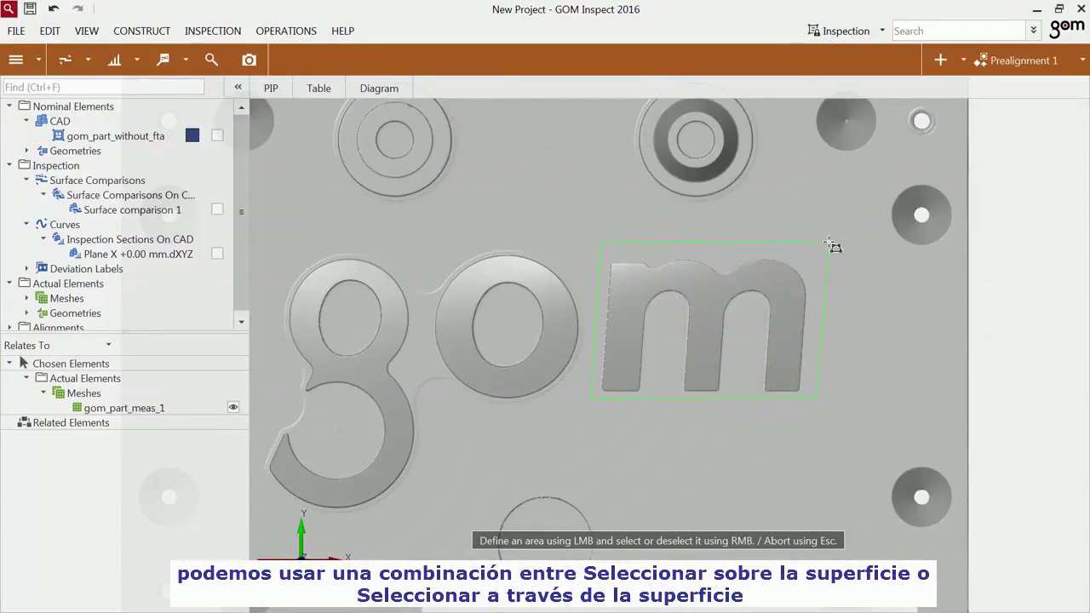
right_click(834, 246)
Step: From an edge-on side view, add the m's base down to the plate to the selection
drag(748, 341, 746, 255)
drag(545, 341, 650, 398)
right_click(640, 374)
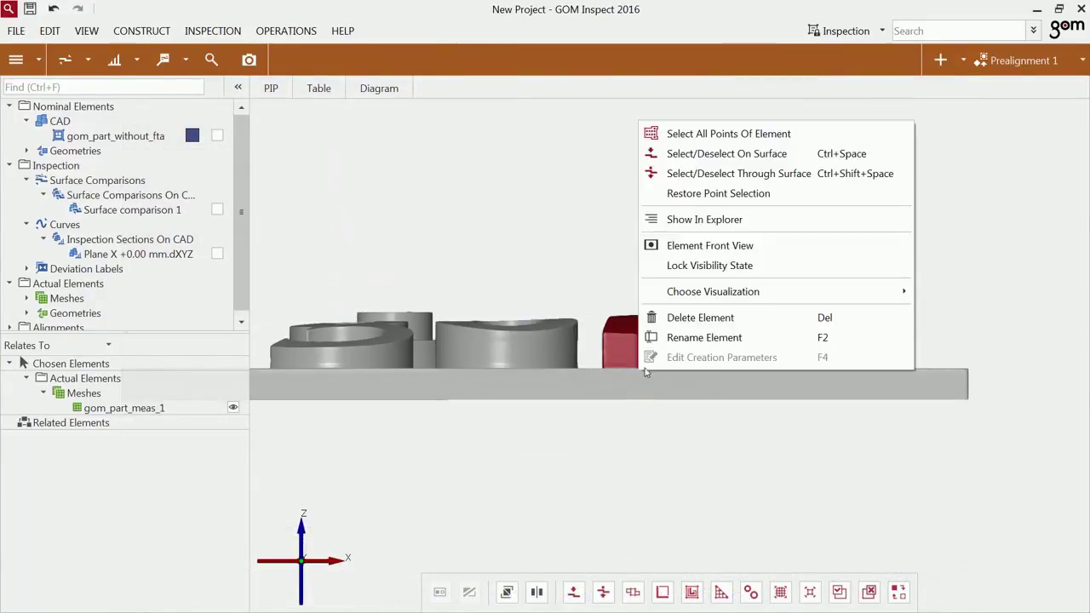
click(690, 174)
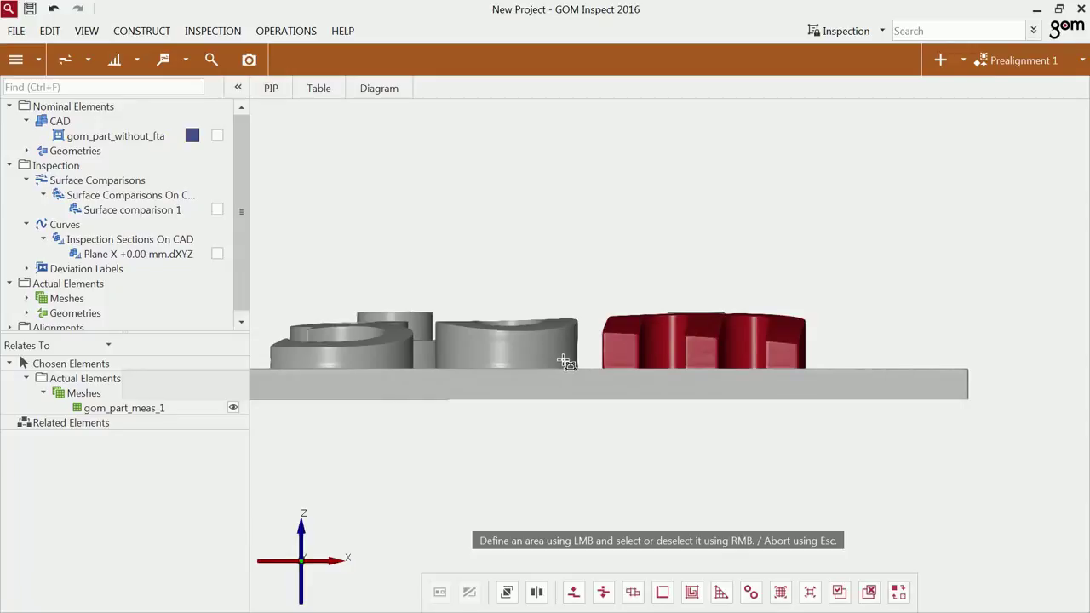
click(563, 387)
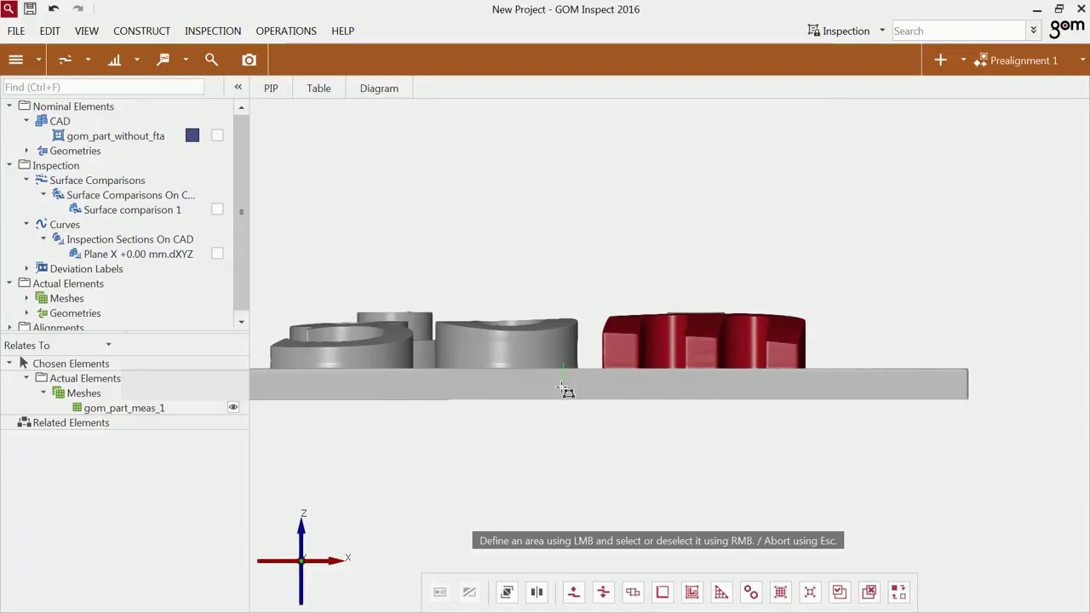
click(838, 384)
click(845, 367)
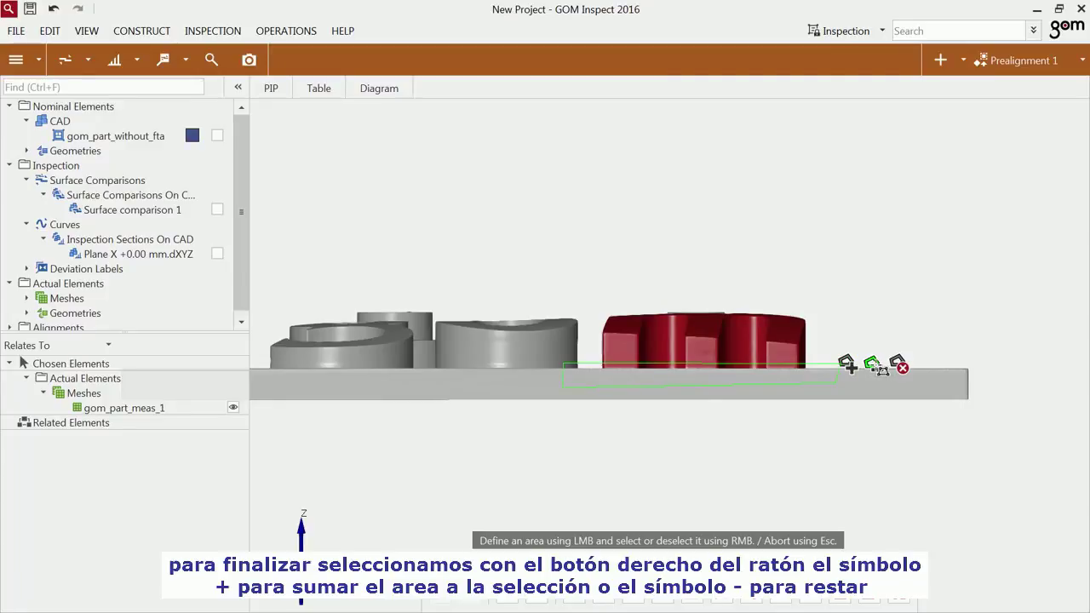
right_click(847, 366)
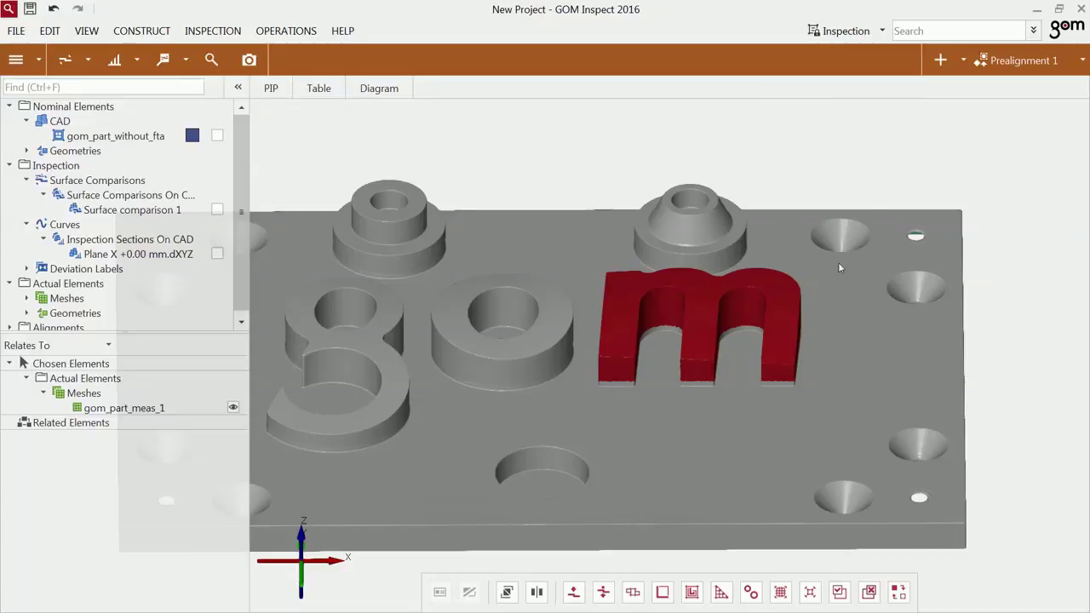
click(939, 59)
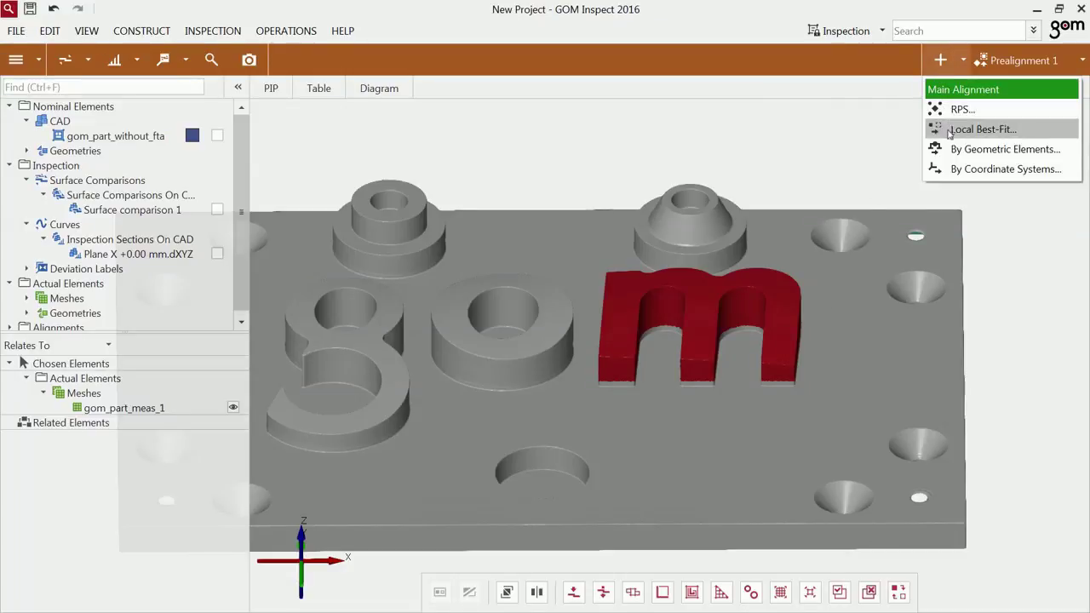
Step: Compute a local best-fit alignment and display Surface comparison 1's deviation map in the 3D view
click(979, 129)
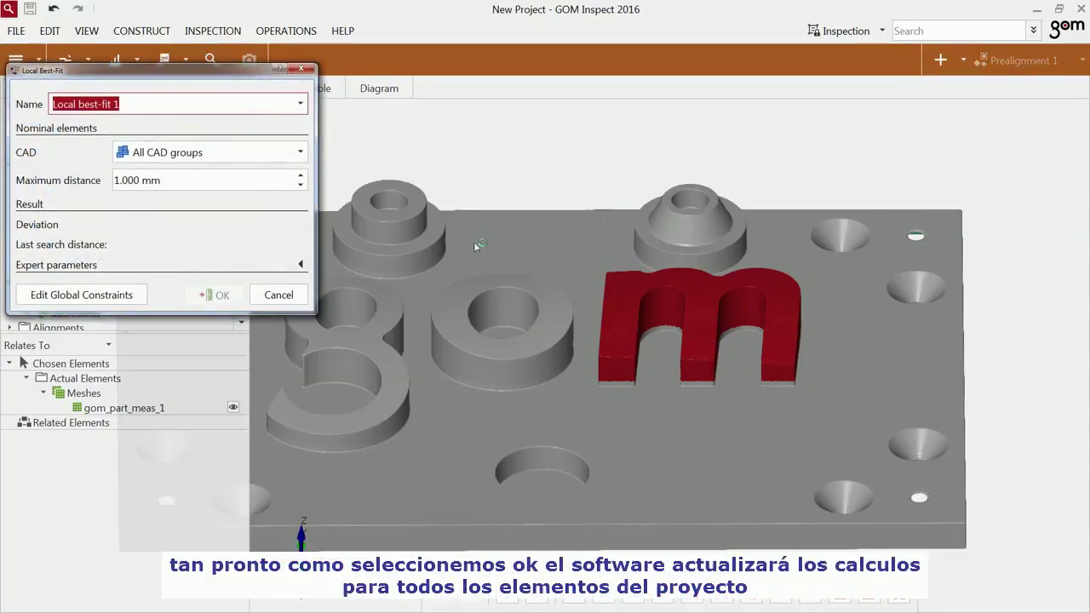
click(214, 297)
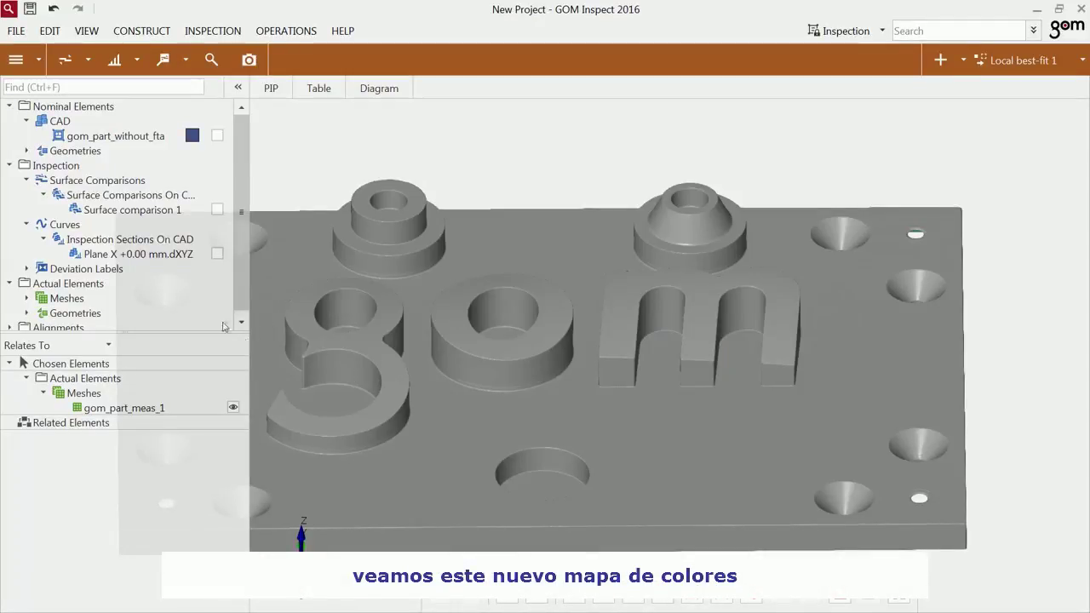
drag(134, 211, 511, 366)
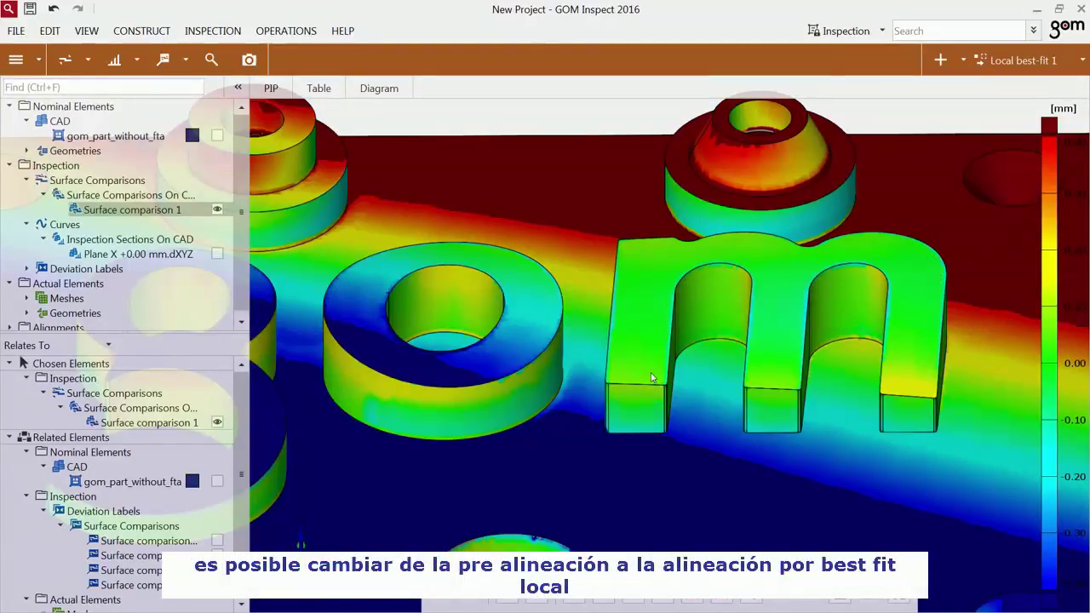
Step: Toggle alignments between Prealignment 1 and Local best-fit 1, settle on Prealignment 1, and start a report page
scroll(651, 377, down, 5)
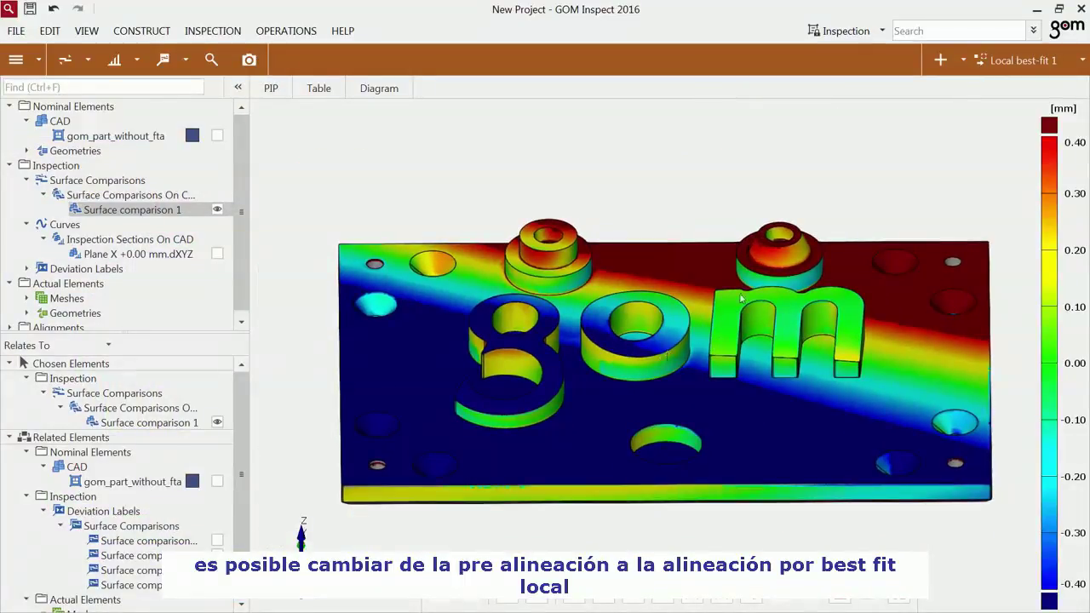
click(1040, 66)
click(1034, 98)
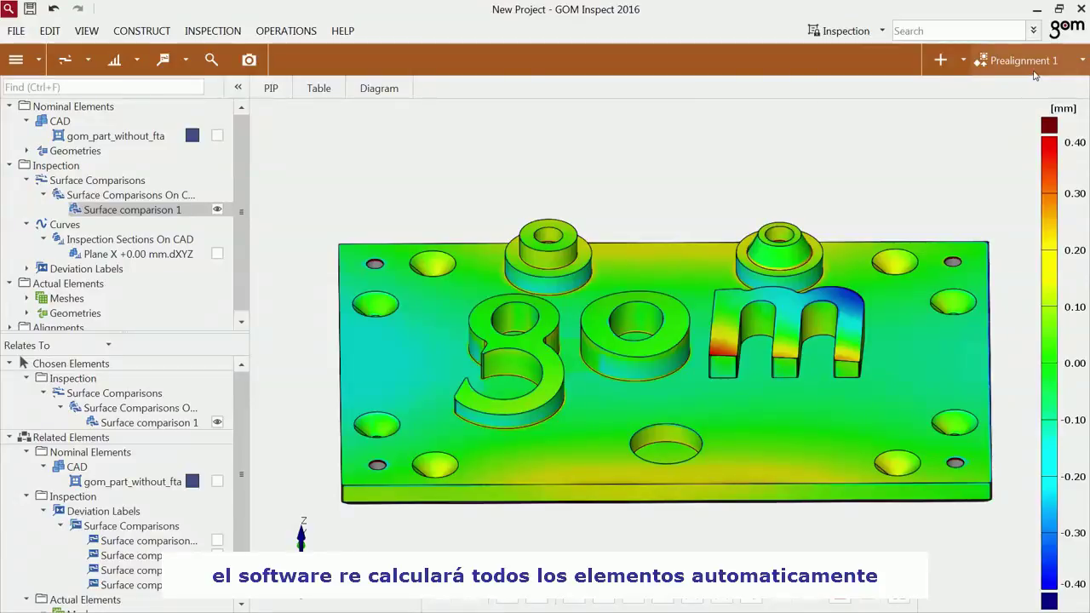
click(1035, 75)
click(1034, 114)
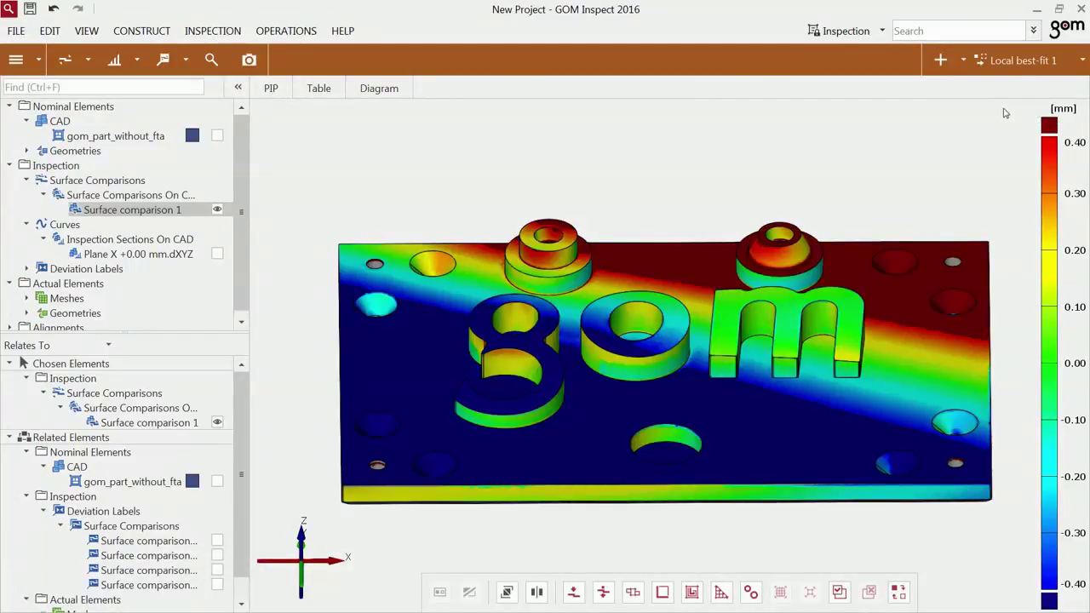
click(1021, 60)
click(1017, 98)
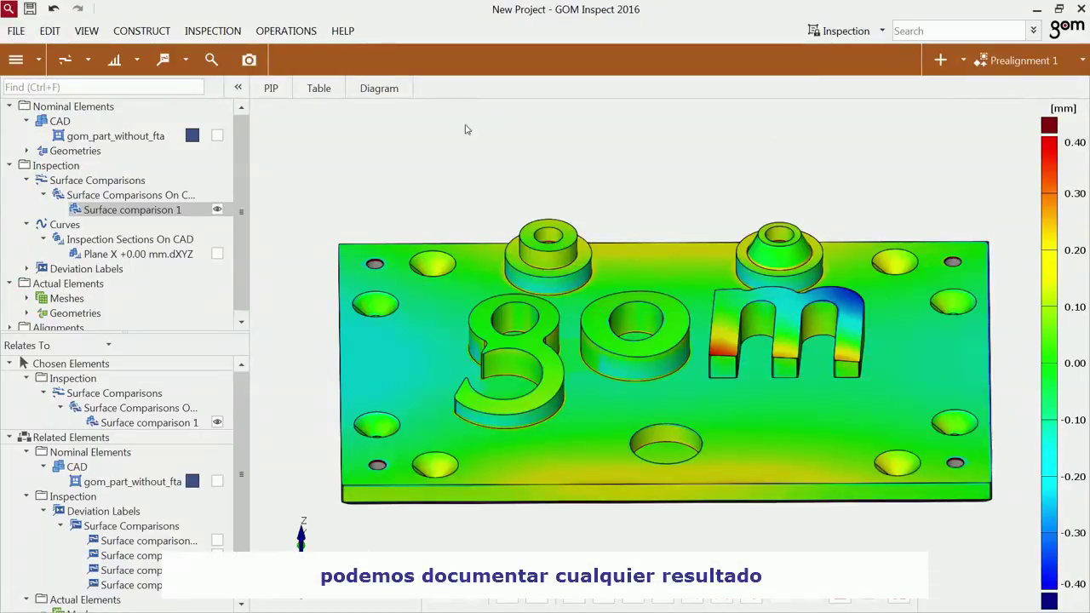
click(247, 62)
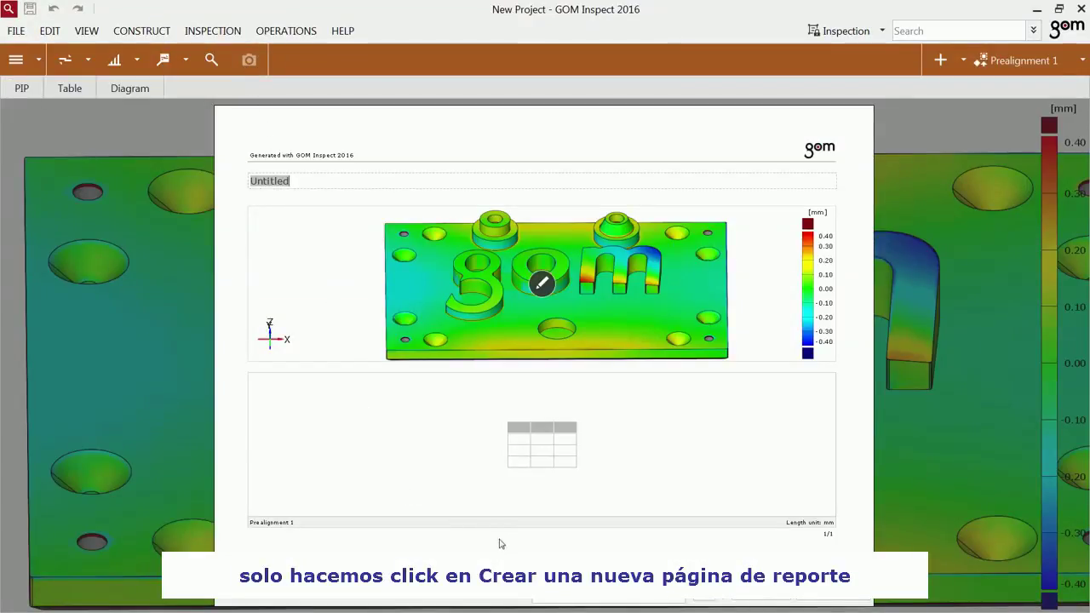
Step: Use the 3D Style (A4) page template in landscape orientation
click(561, 587)
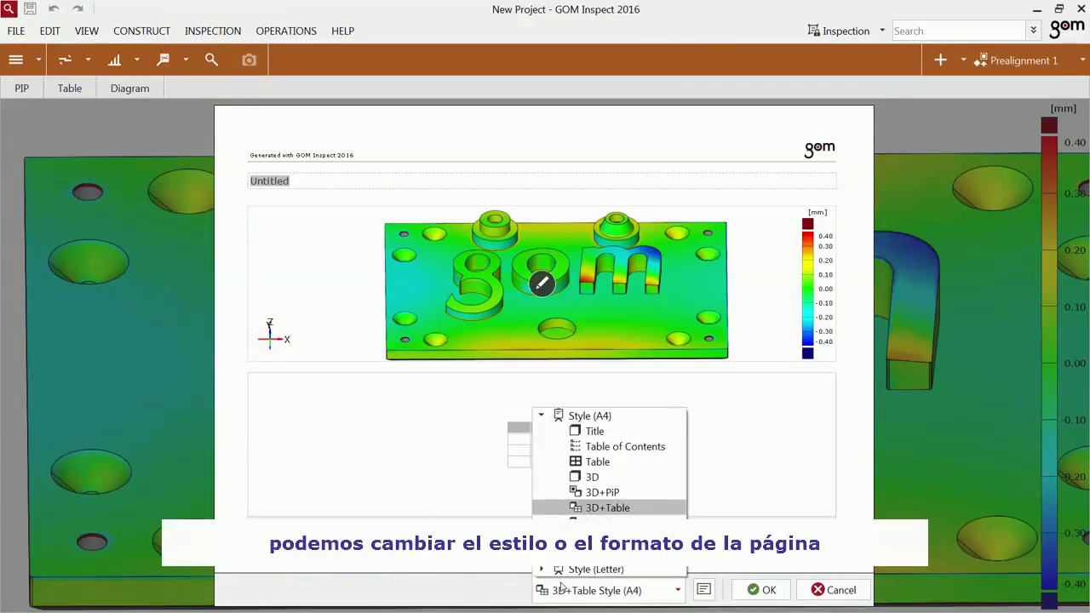
click(592, 477)
click(703, 590)
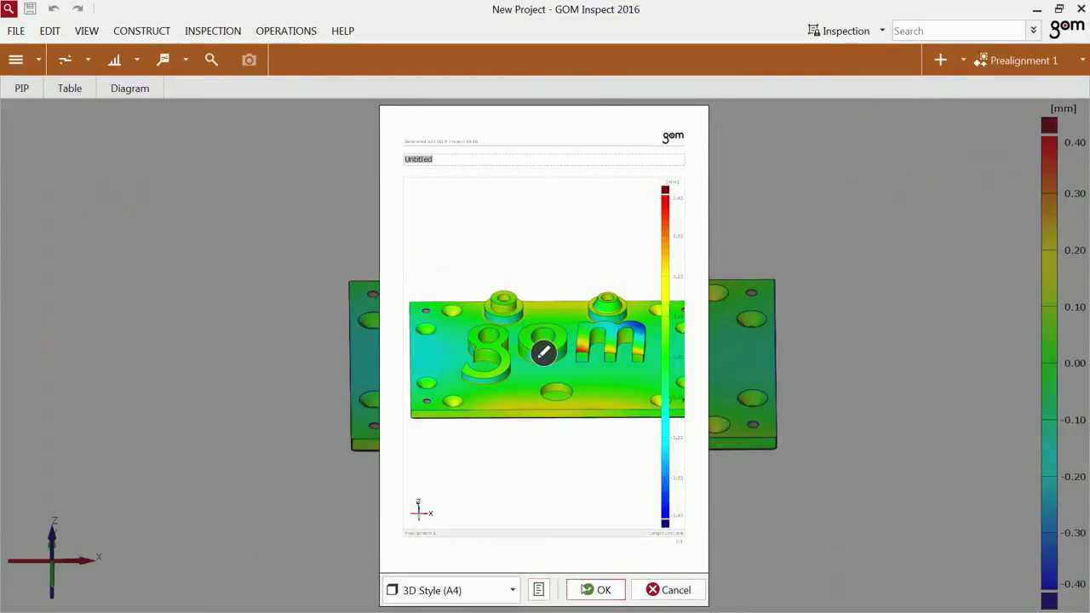
click(538, 590)
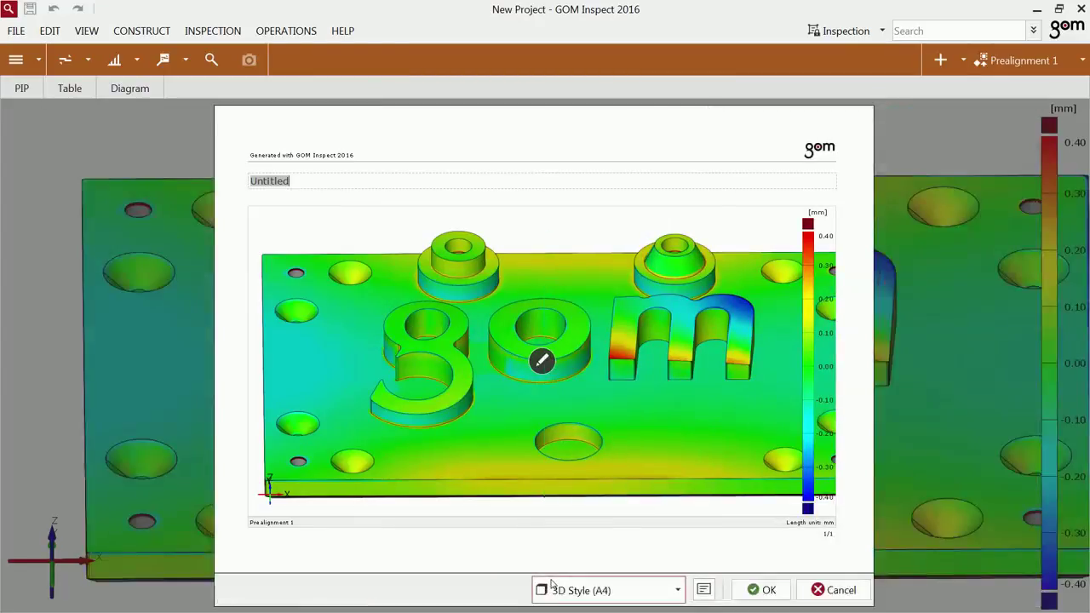
Step: Title the page 'Surface Comparison', adjust its 3D image, and create the report page
click(309, 180)
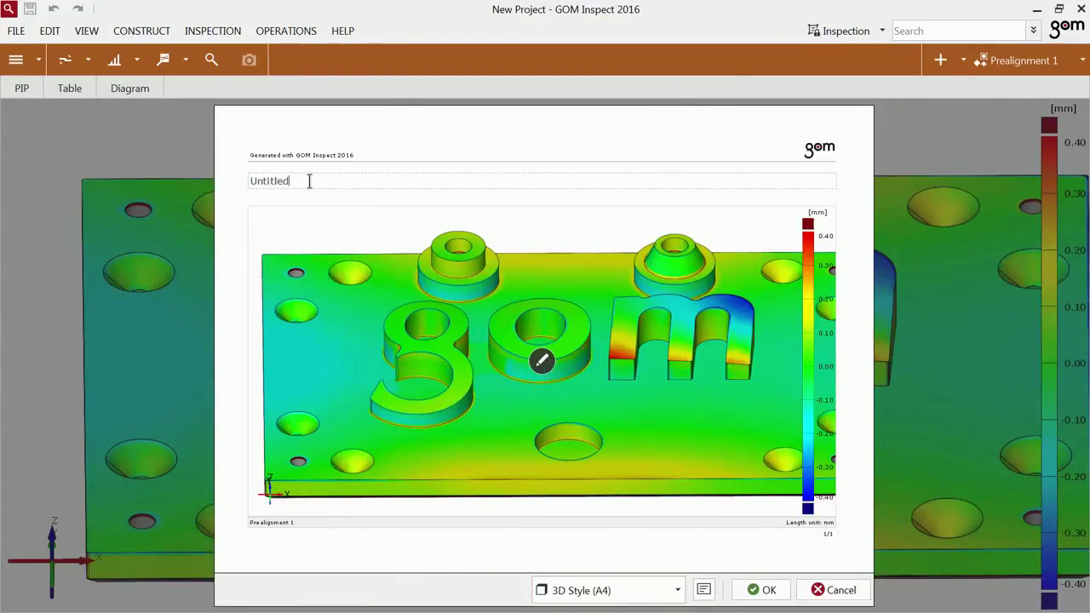
key(BackSpace)
key(BackSpace)
key(BackSpace)
key(BackSpace)
key(BackSpace)
key(BackSpace)
text(Surface)
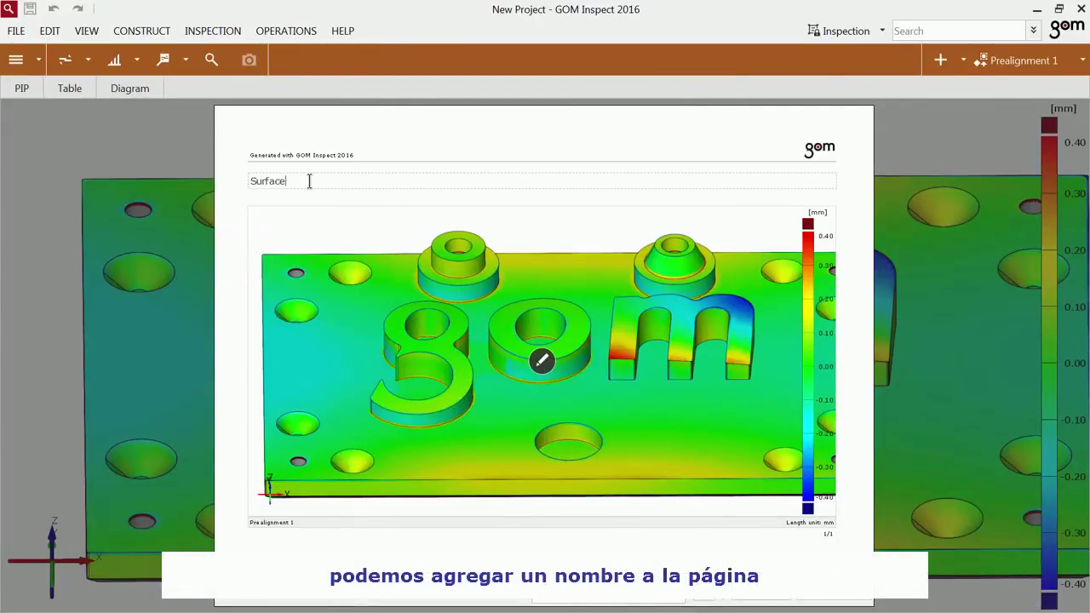
text( Comparison)
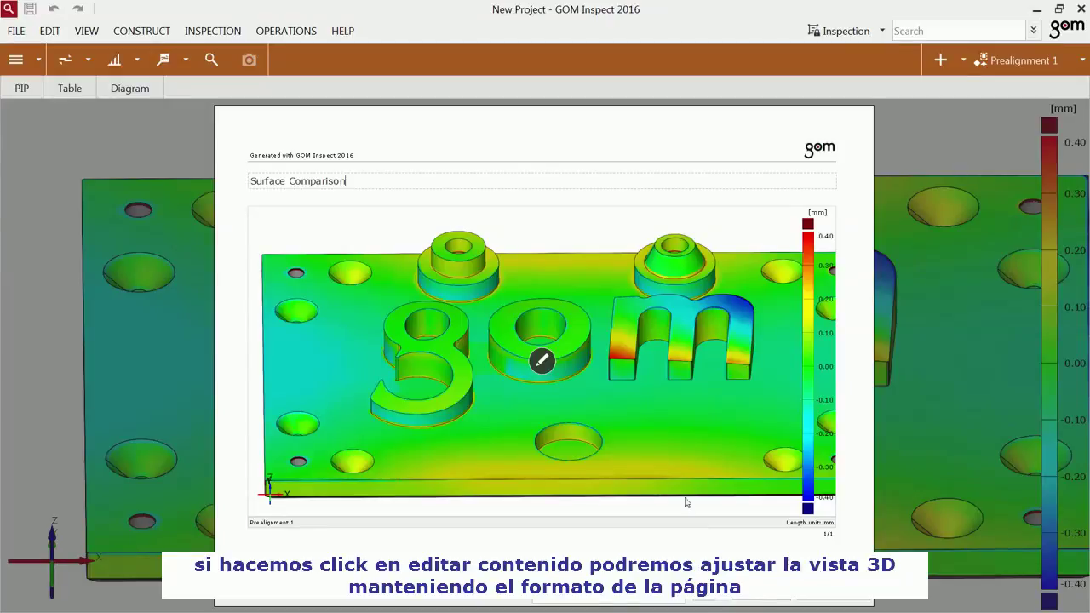
click(541, 361)
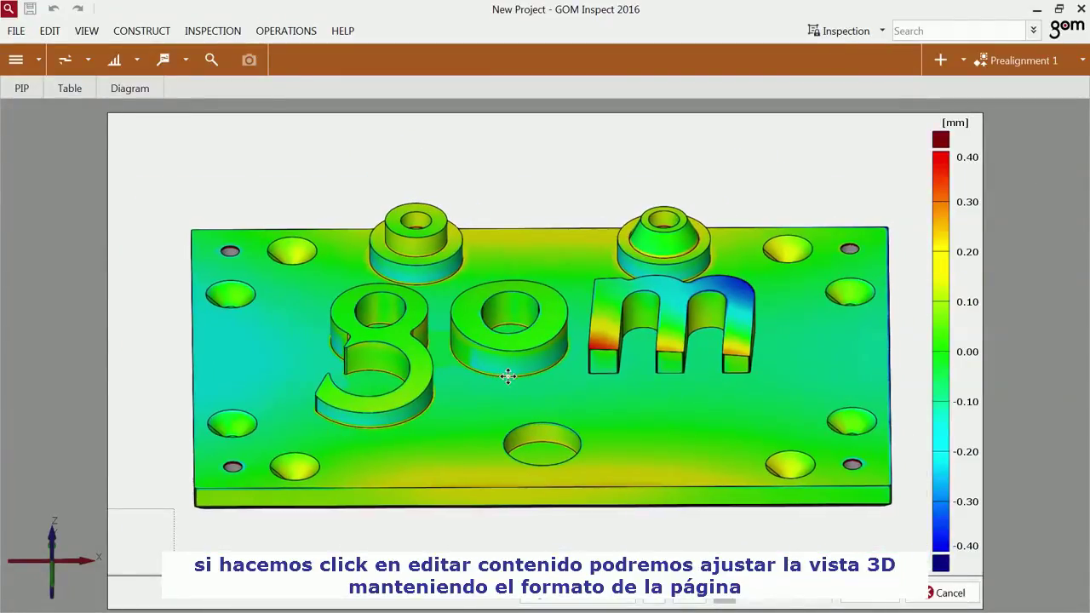
click(870, 593)
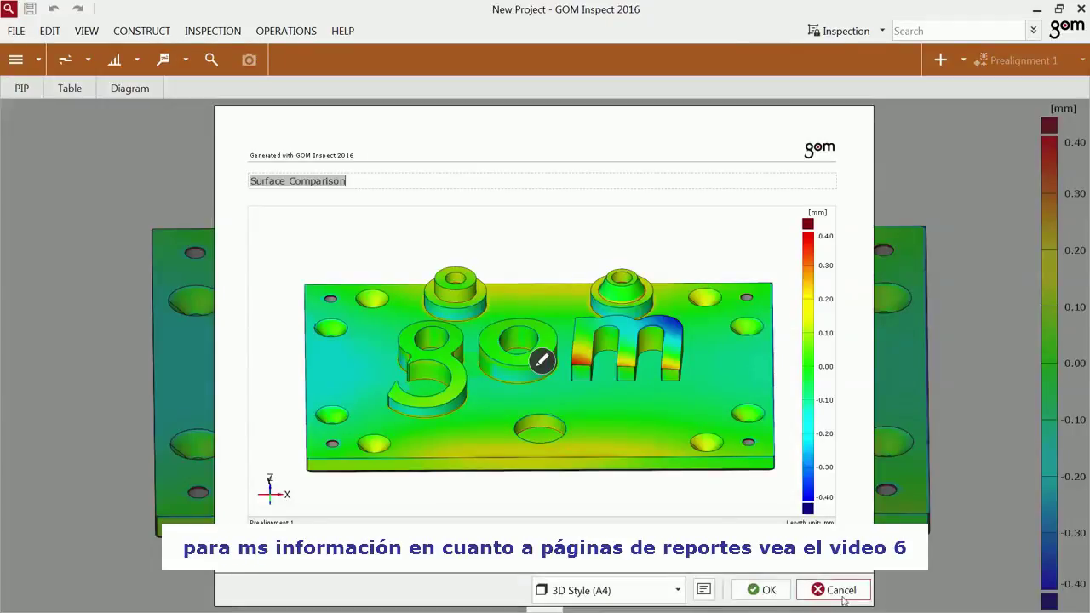
click(766, 590)
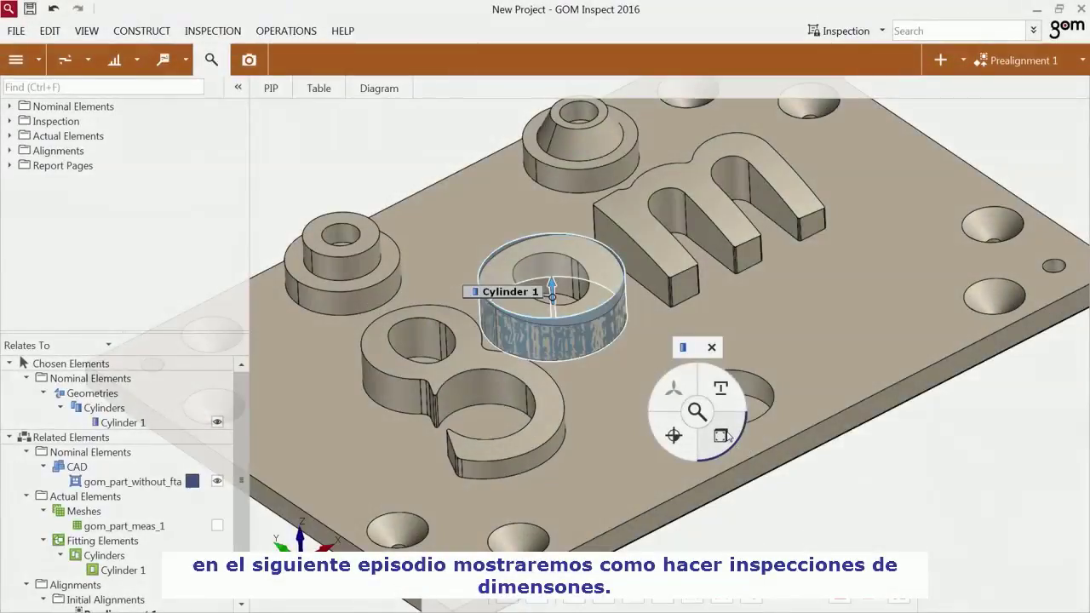
Step: Start a diameter check on Cylinder 1 from its Check menu
click(721, 435)
click(761, 293)
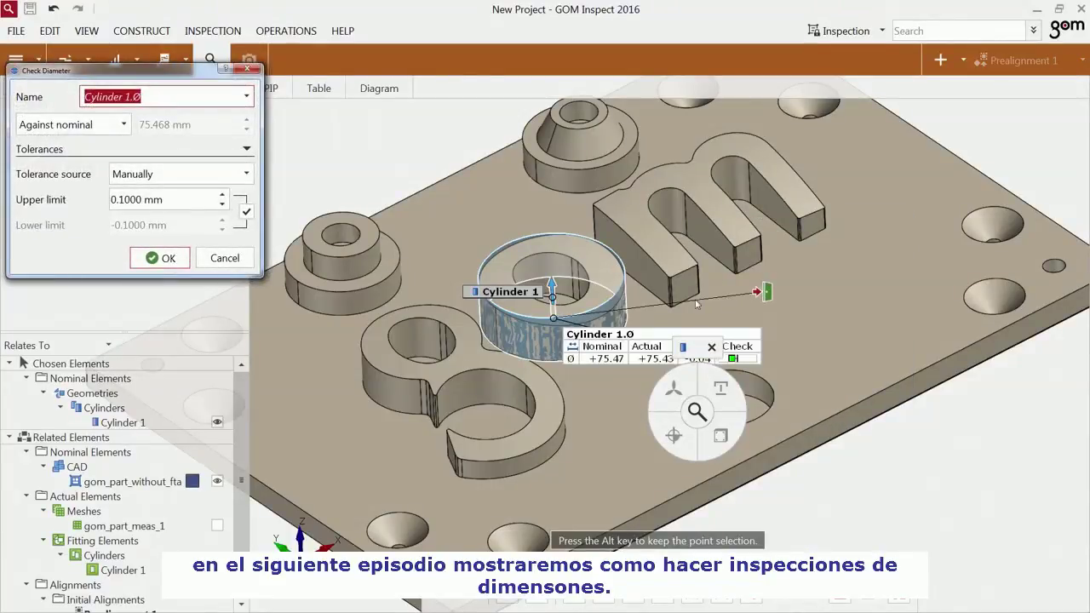